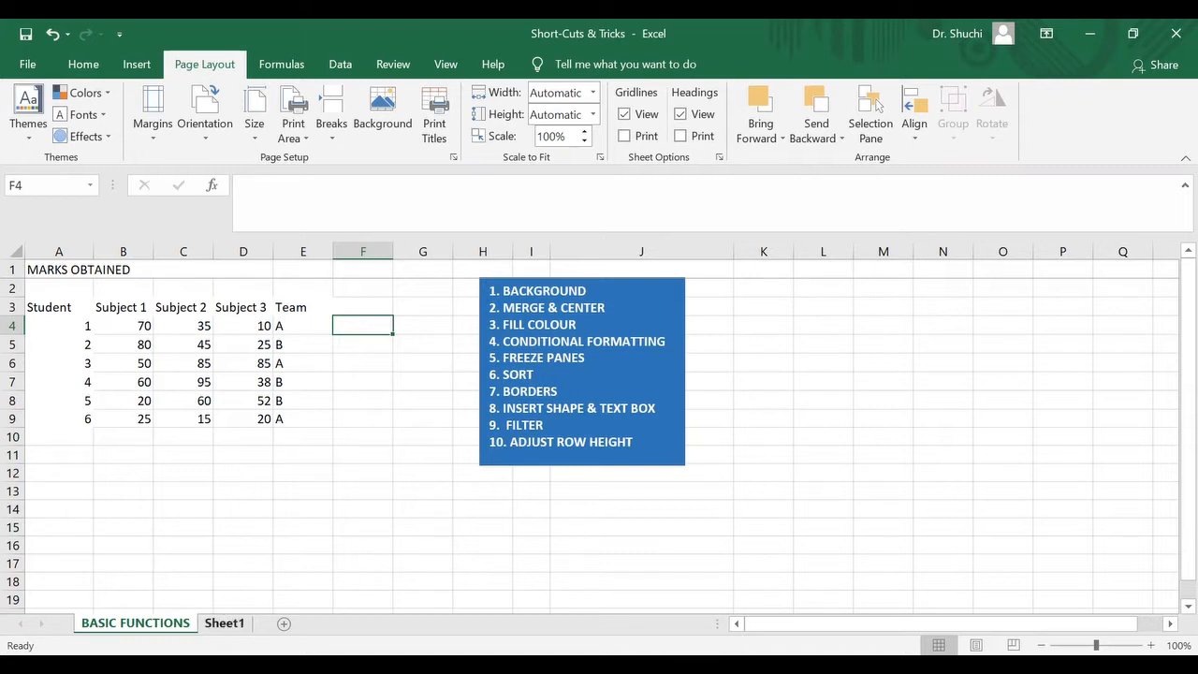
Set an online Bing picture of a bunch of multicoloured balloons as the background of Sheet1.
click(224, 622)
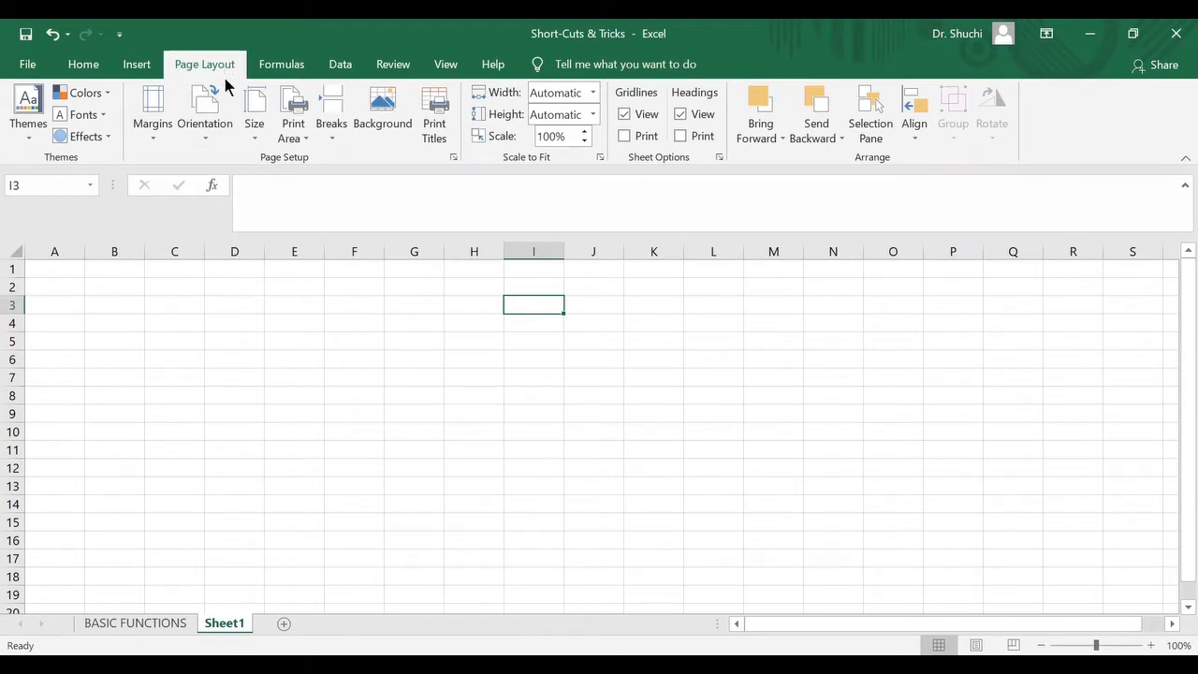
click(384, 112)
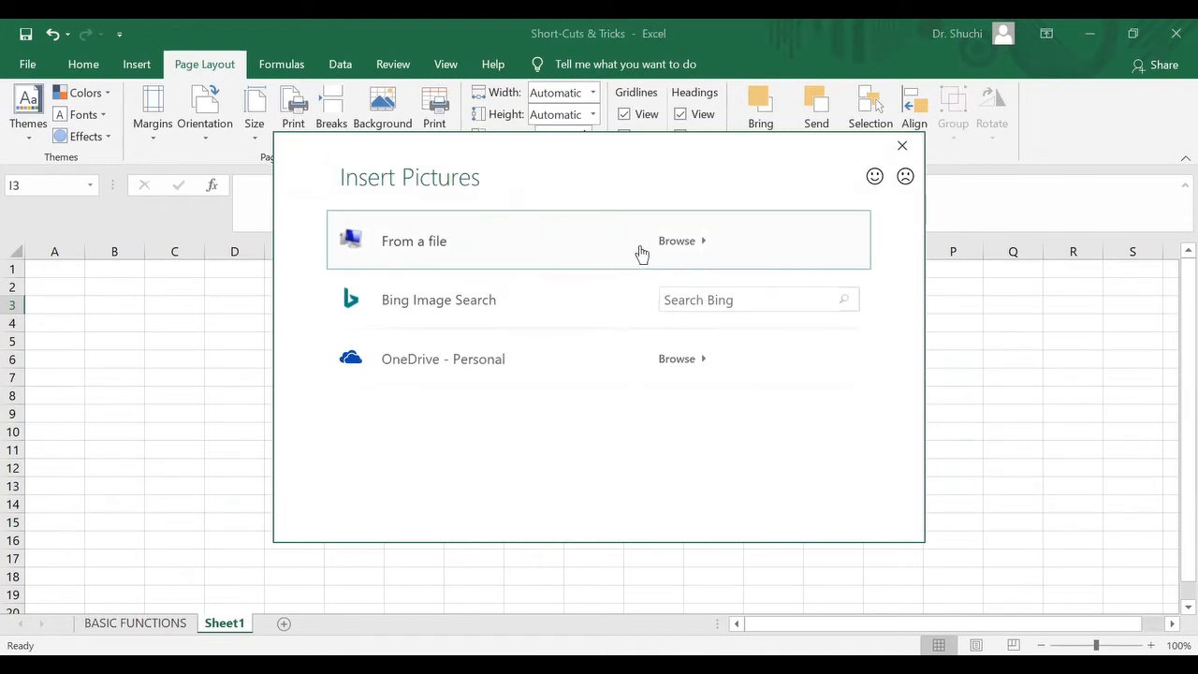
click(477, 309)
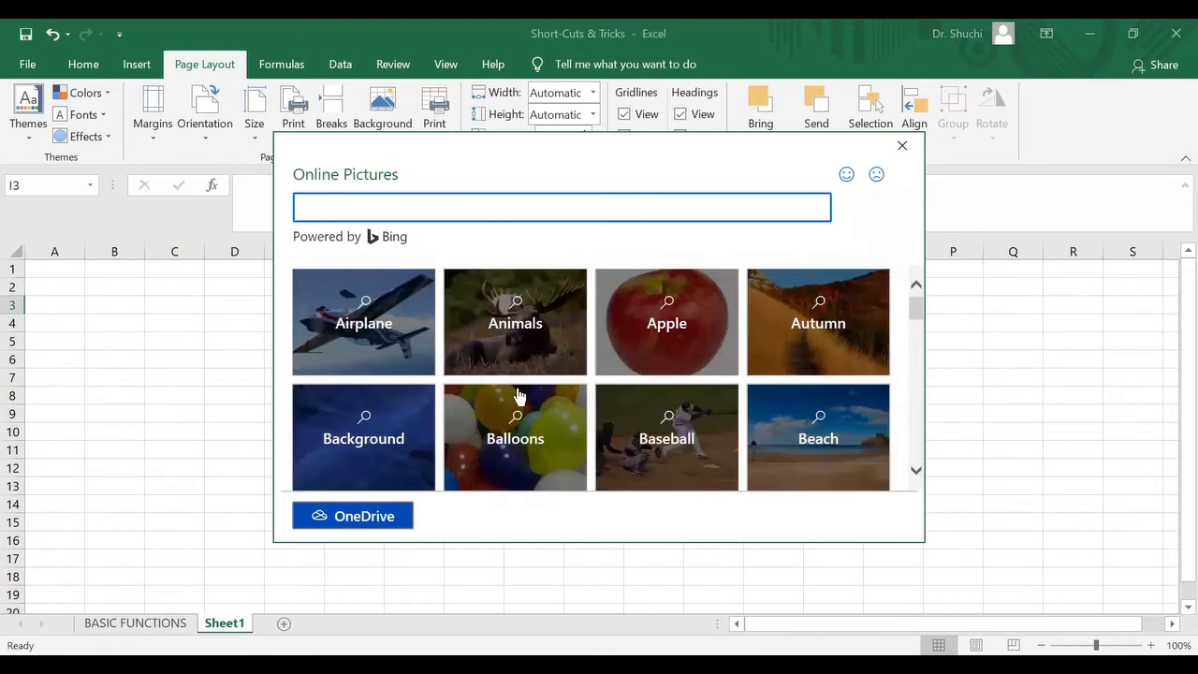
click(470, 429)
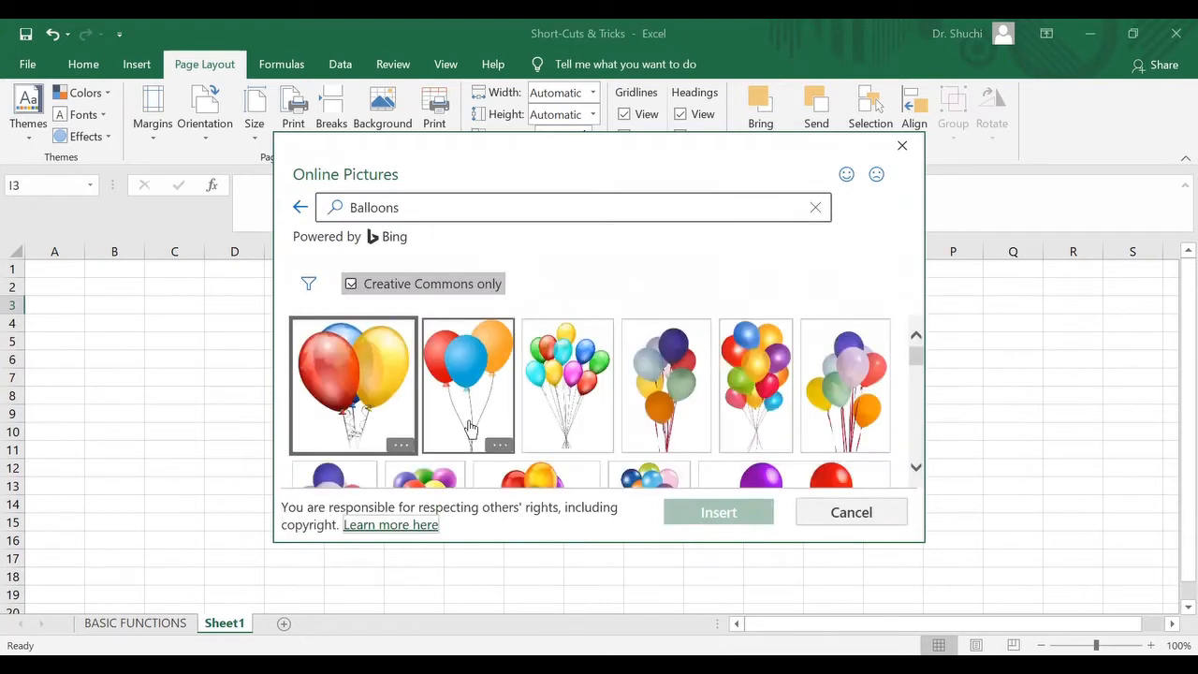
click(570, 410)
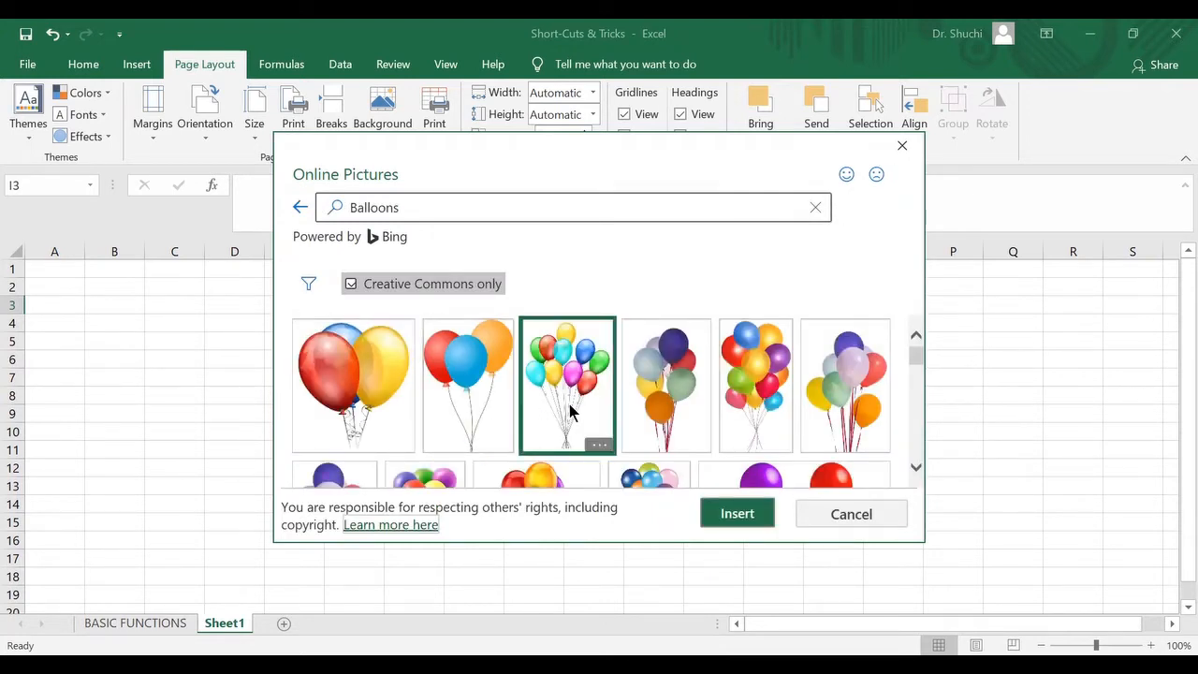
click(732, 516)
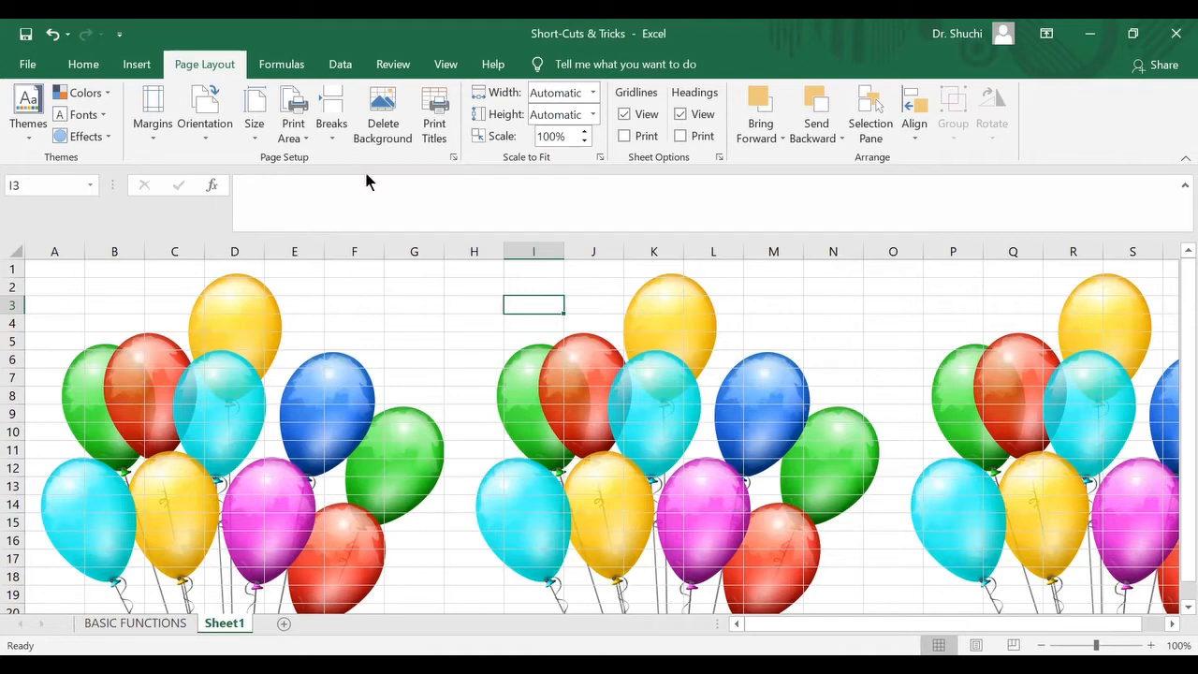
Delete the balloon background from Sheet1 and return to the BASIC FUNCTIONS sheet.
click(386, 105)
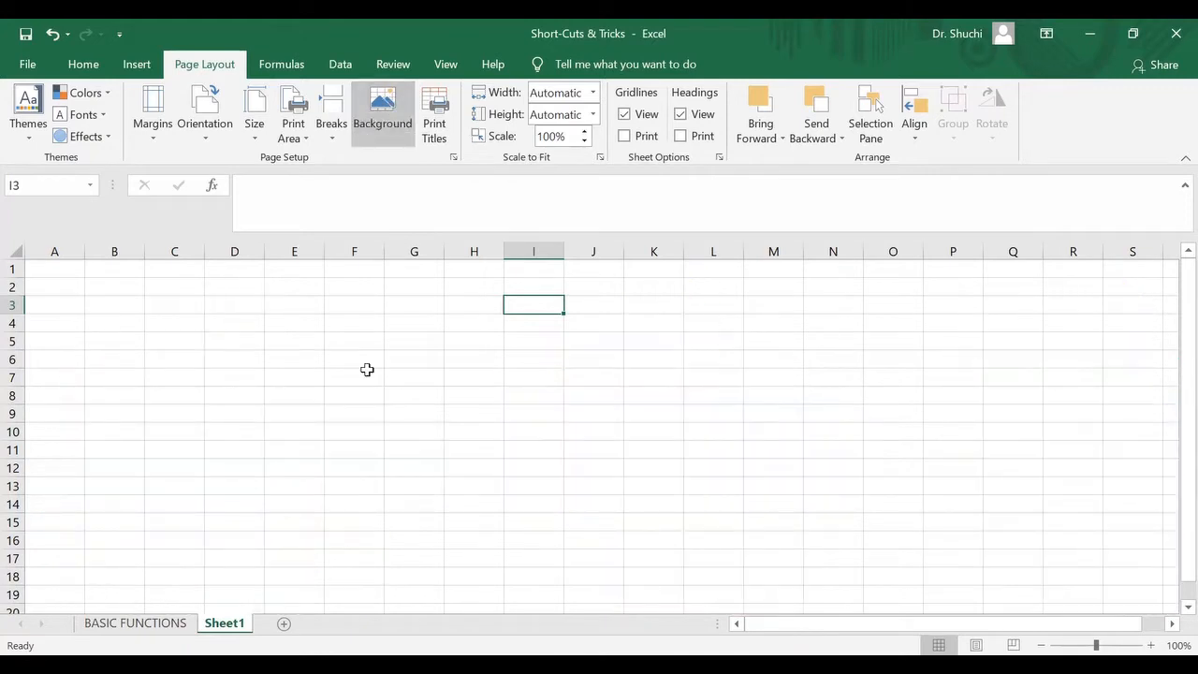
click(161, 624)
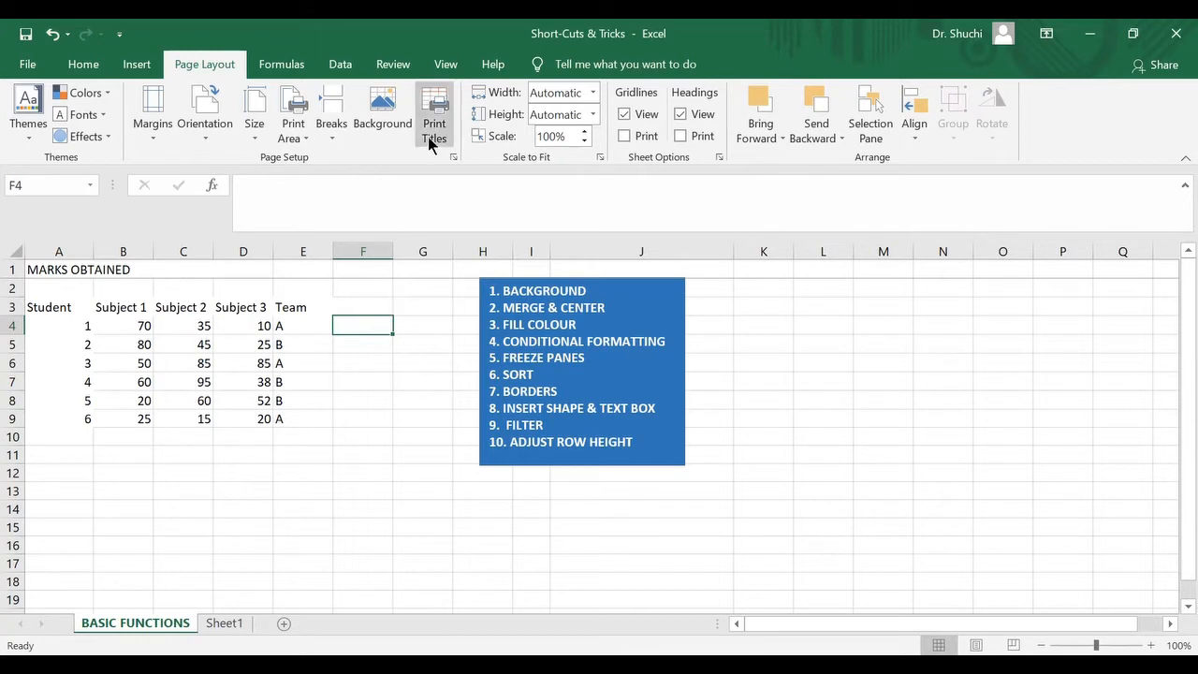
Set the BASIC FUNCTIONS sheet's zoom to a custom magnification of 150%.
click(447, 64)
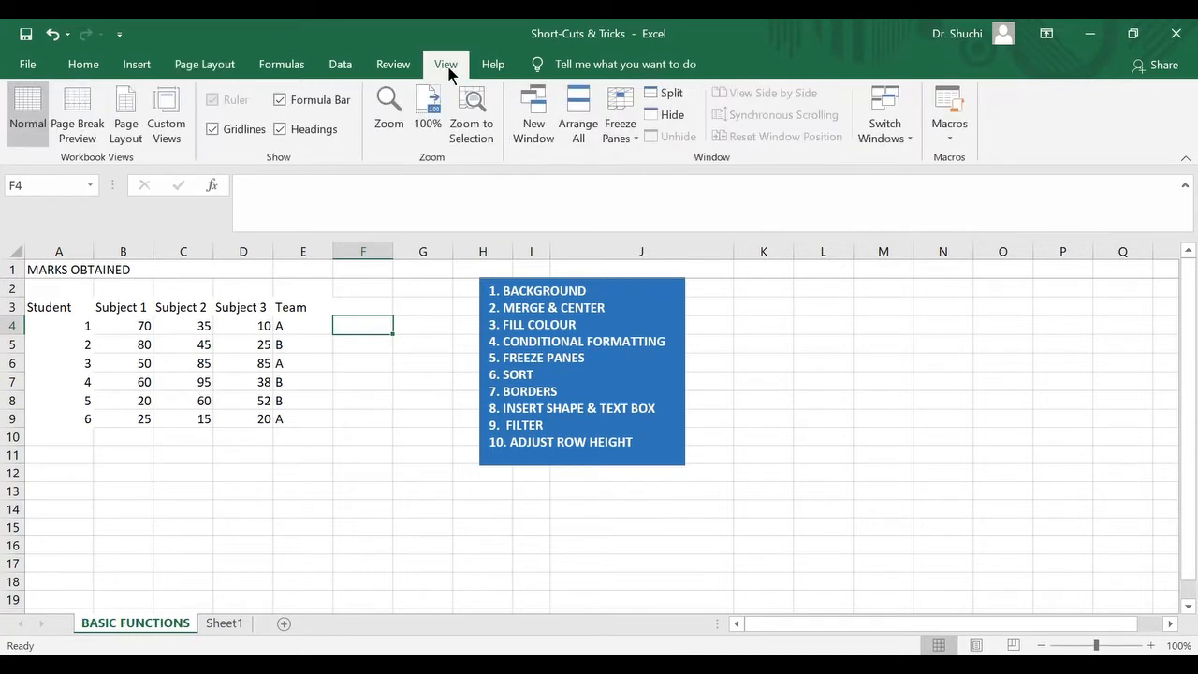
click(390, 102)
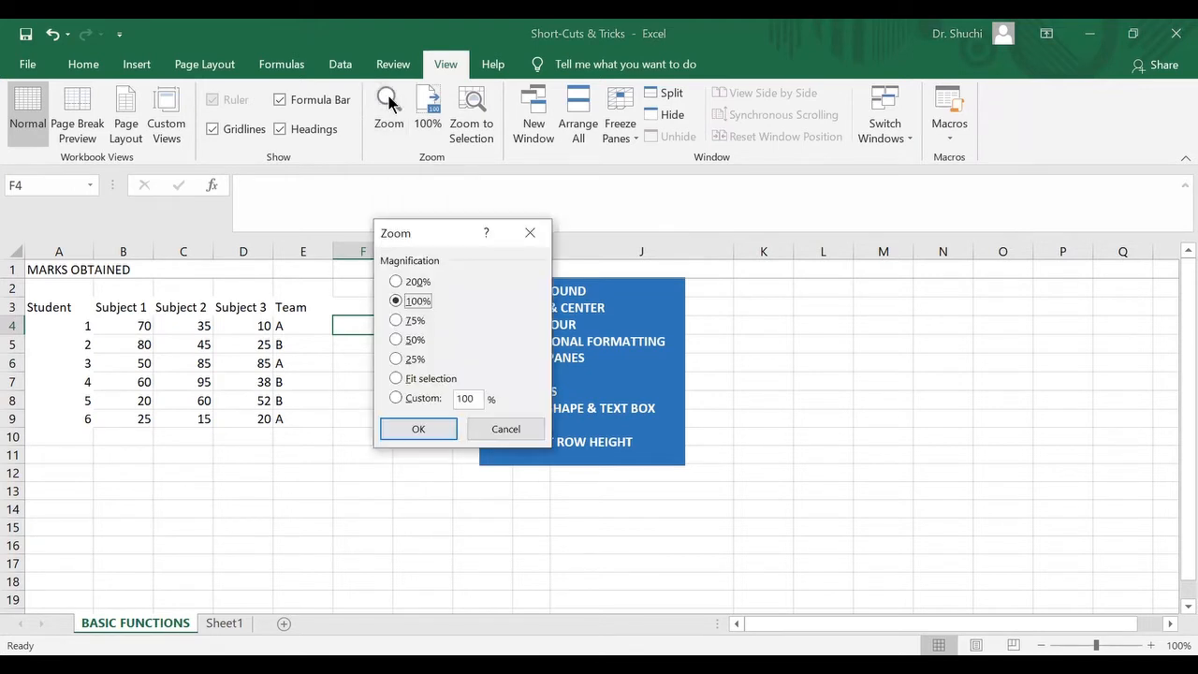
click(395, 399)
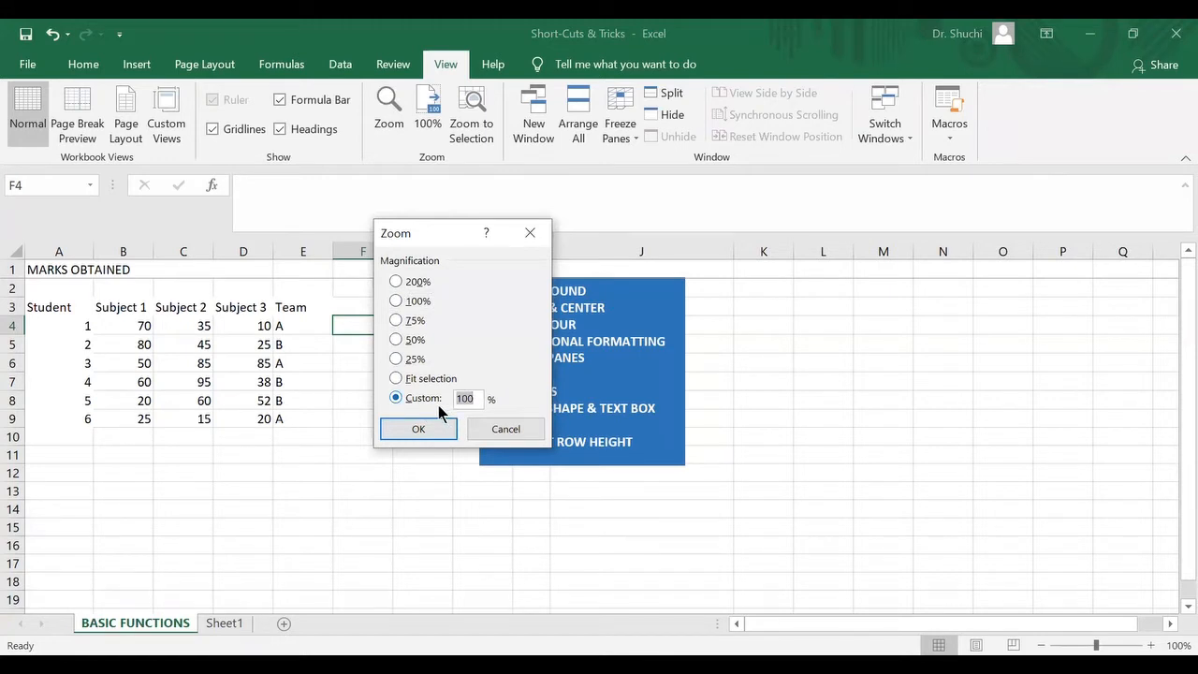
text(150)
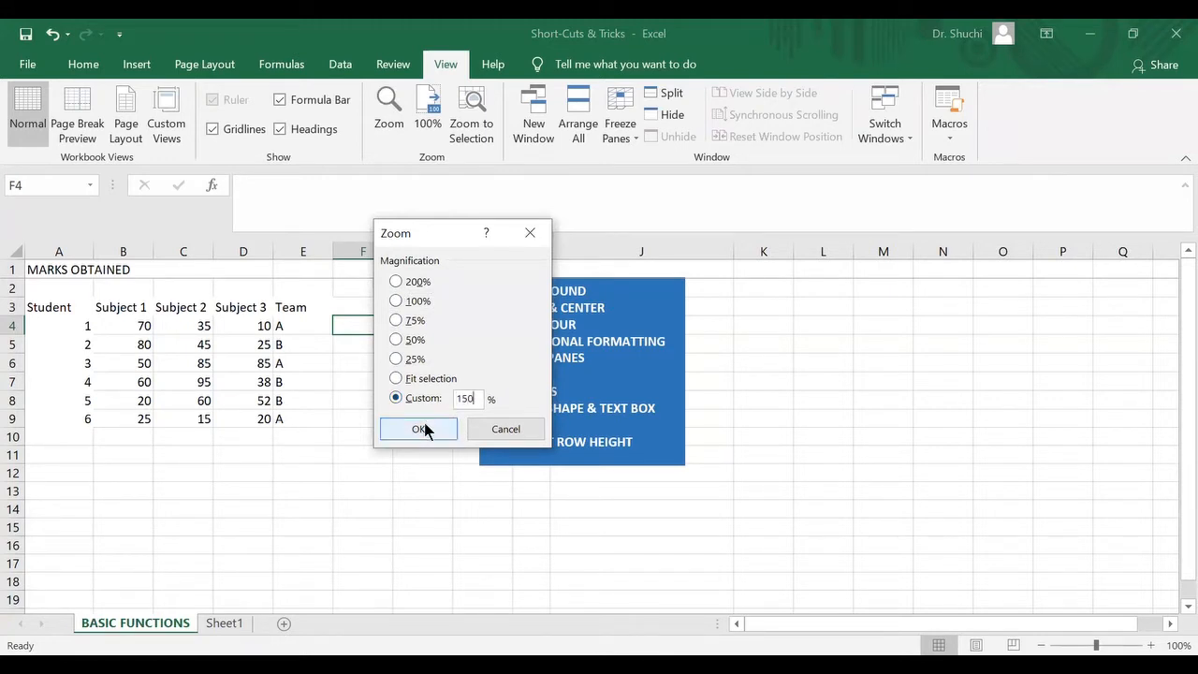
click(424, 430)
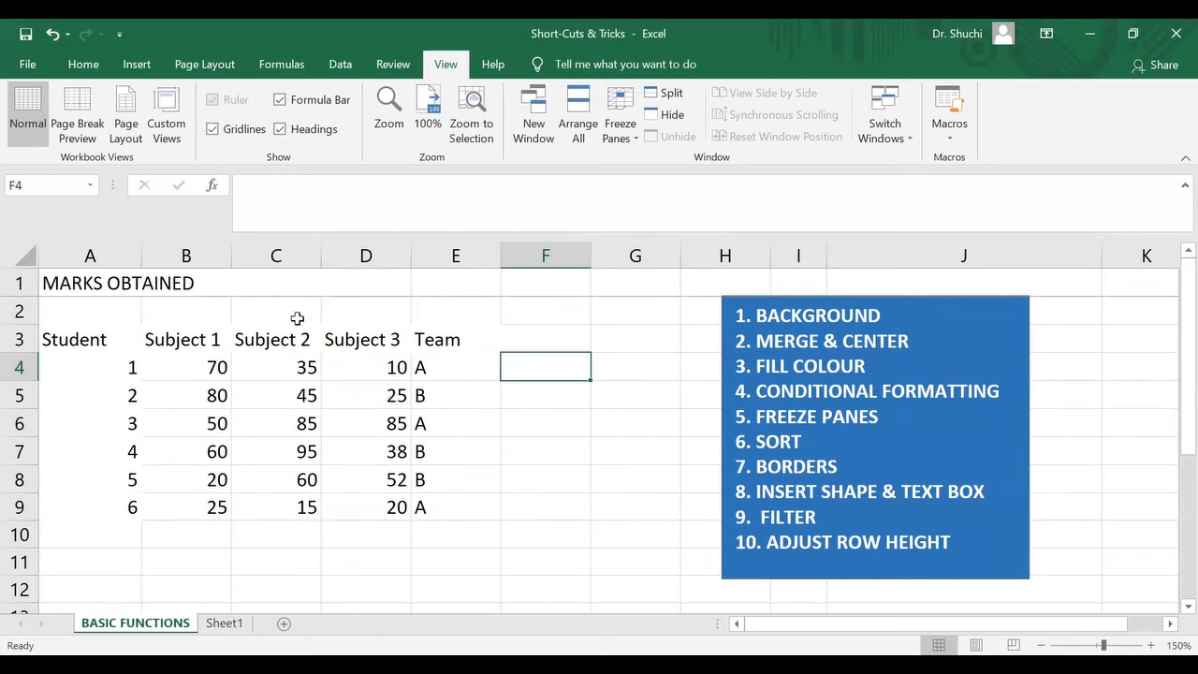
Merge and center the MARKS OBTAINED title across A1:E1 and fill it with standard orange.
click(89, 283)
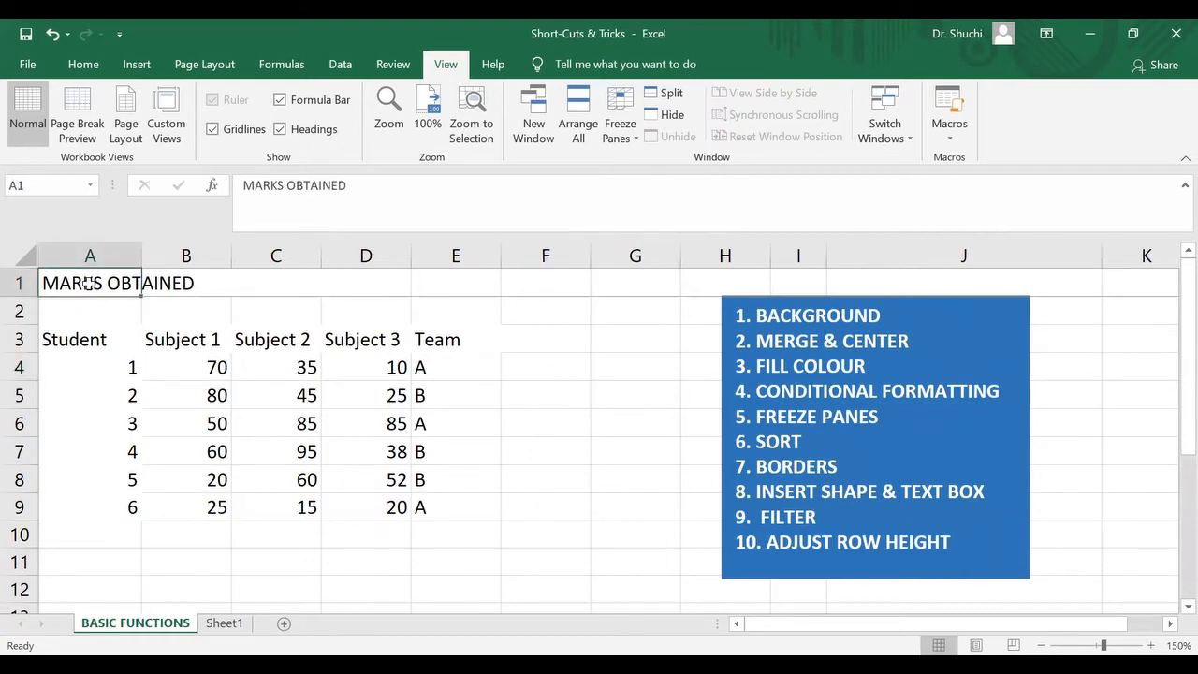
click(103, 331)
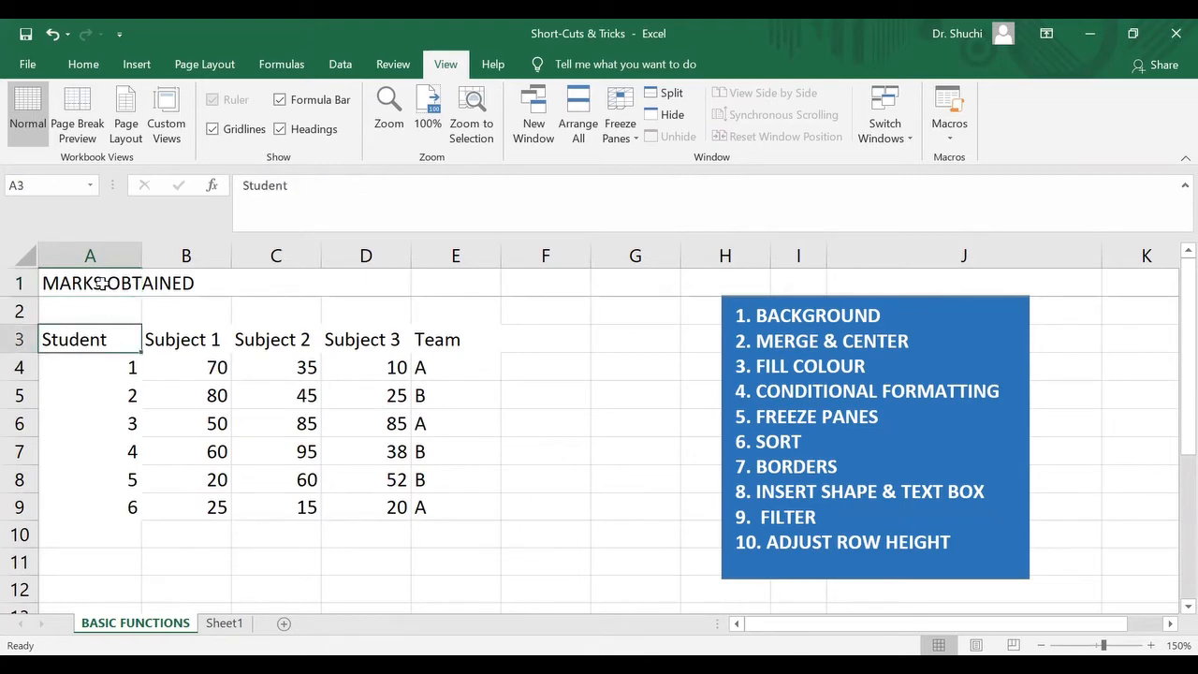
click(101, 283)
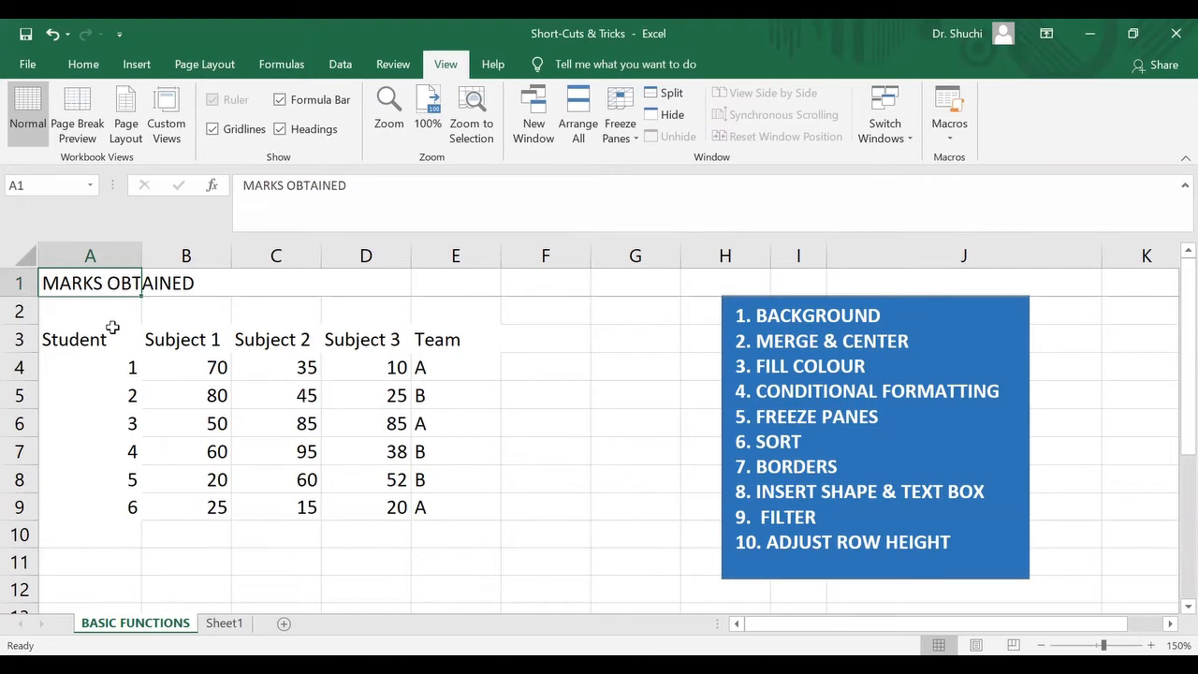
key(shift+Right)
key(shift+Right)
key(shift+Right)
key(shift+Right)
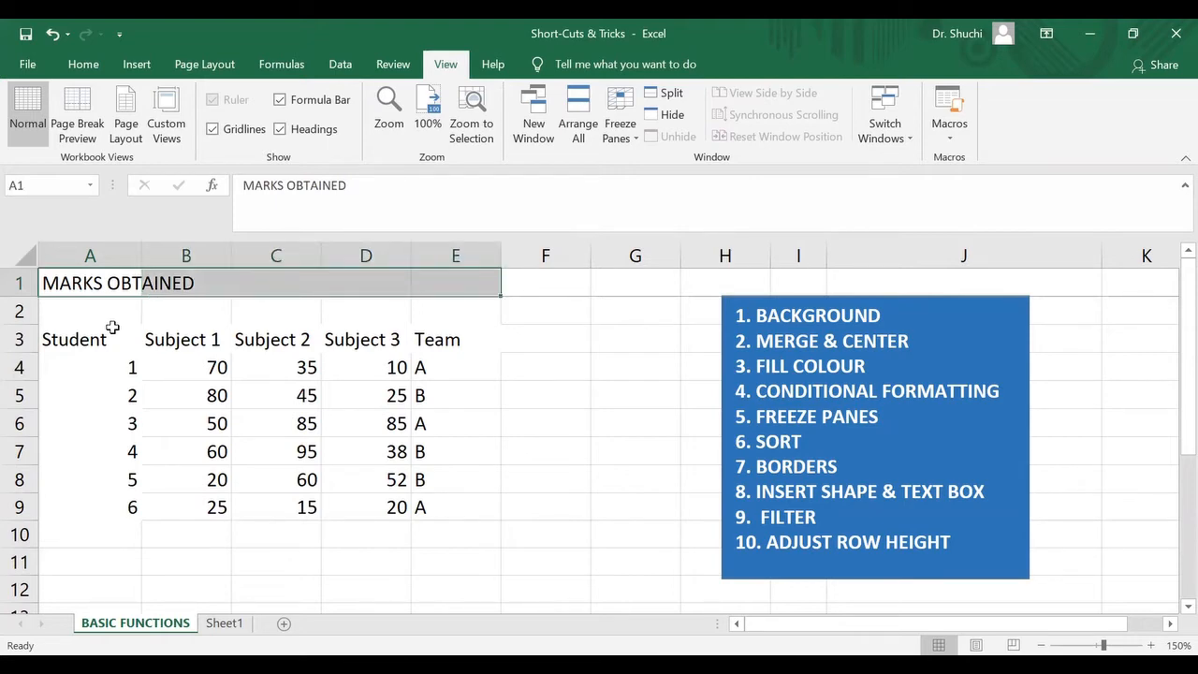
click(84, 67)
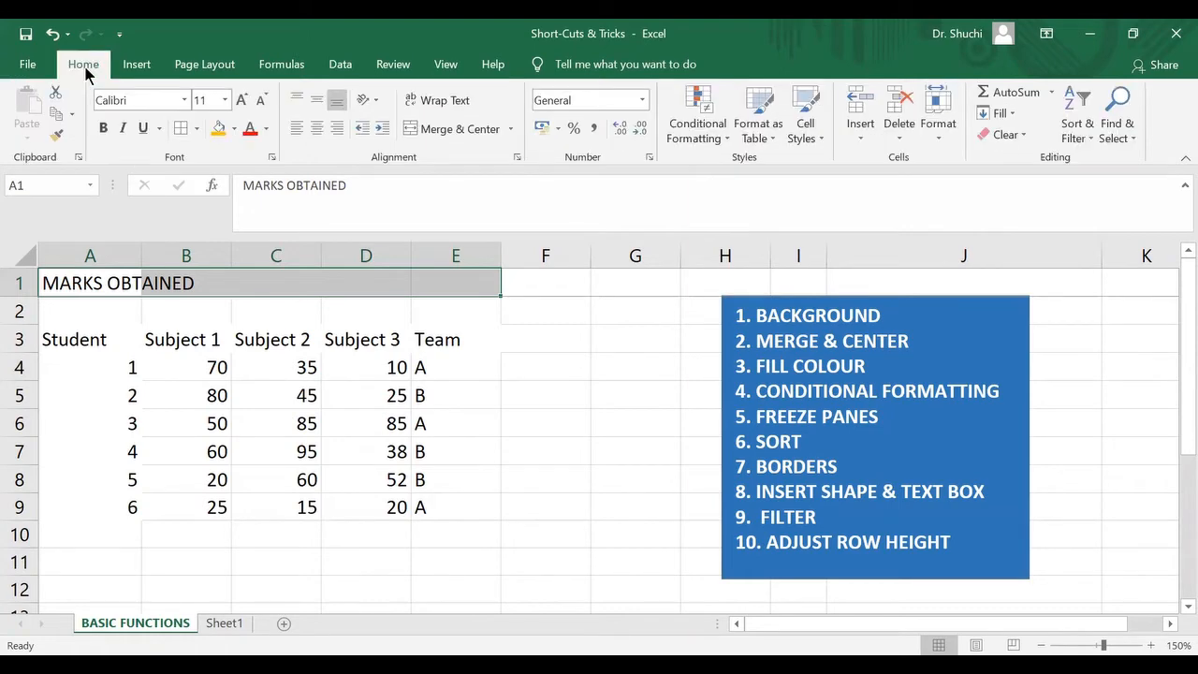
click(458, 131)
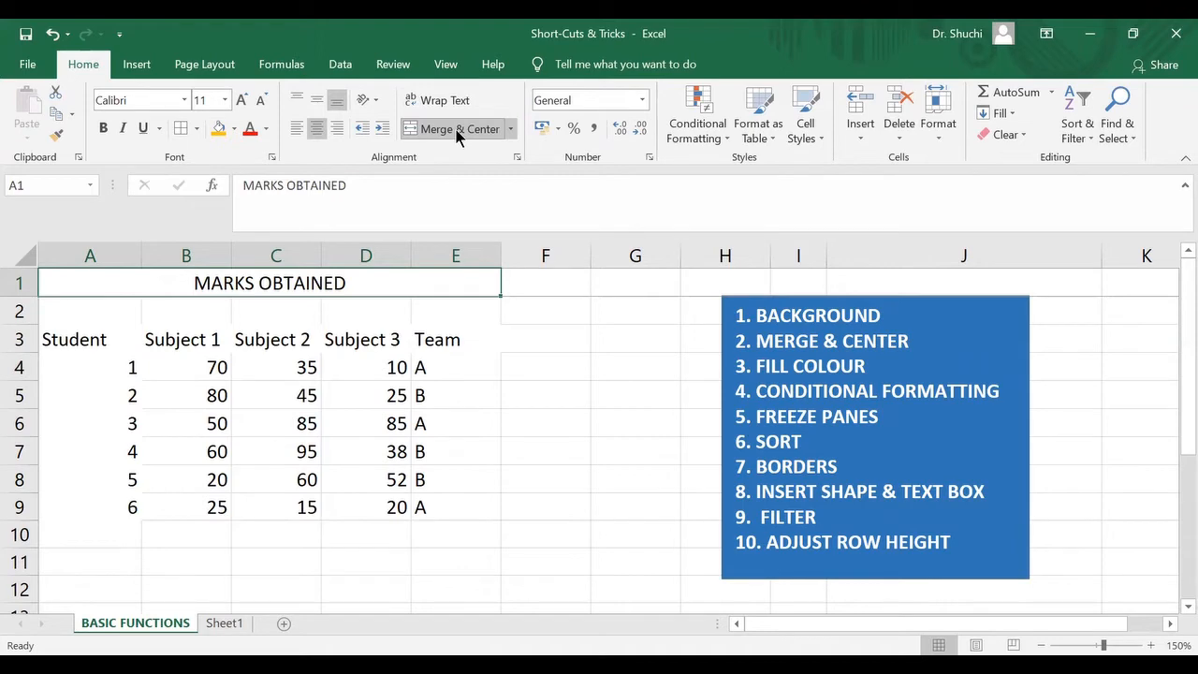
click(235, 129)
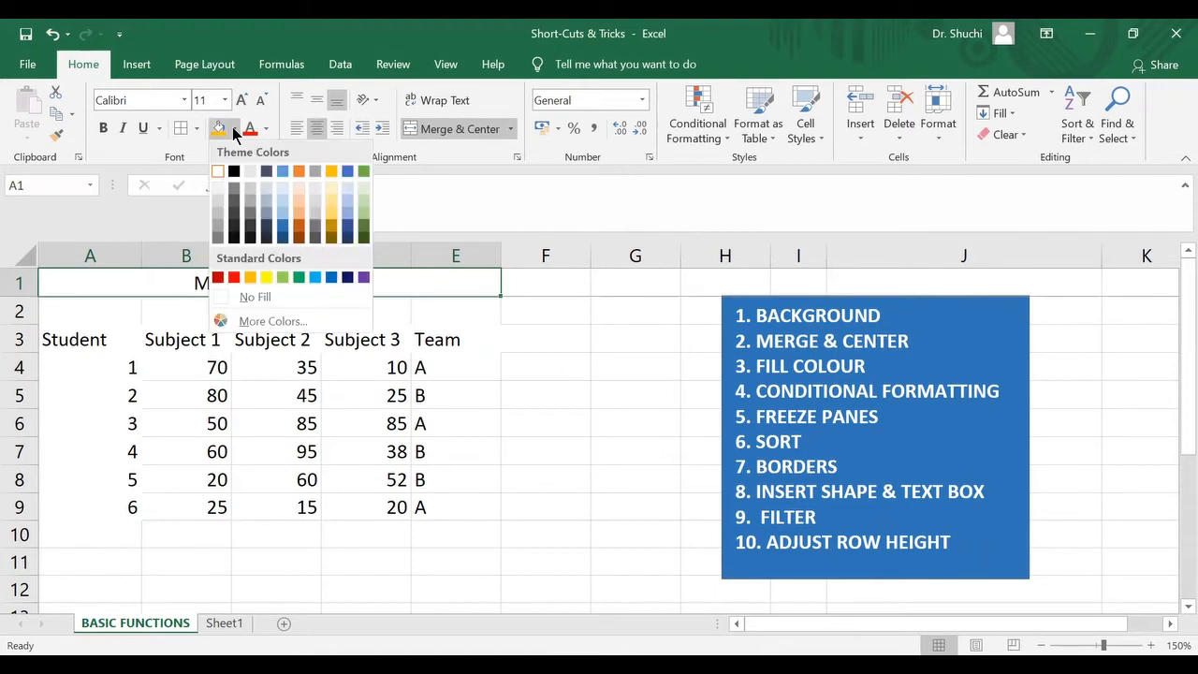
click(251, 279)
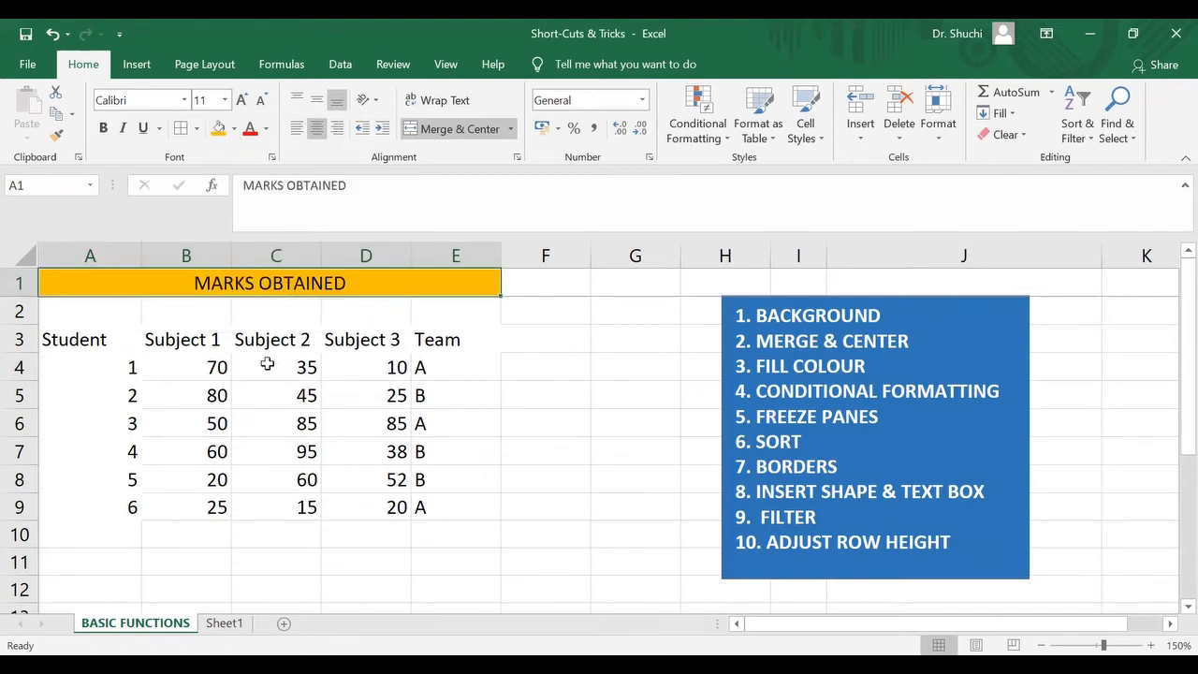
Apply the Green-Yellow-Red color scale conditional formatting to the subject marks in B4:D9.
click(180, 367)
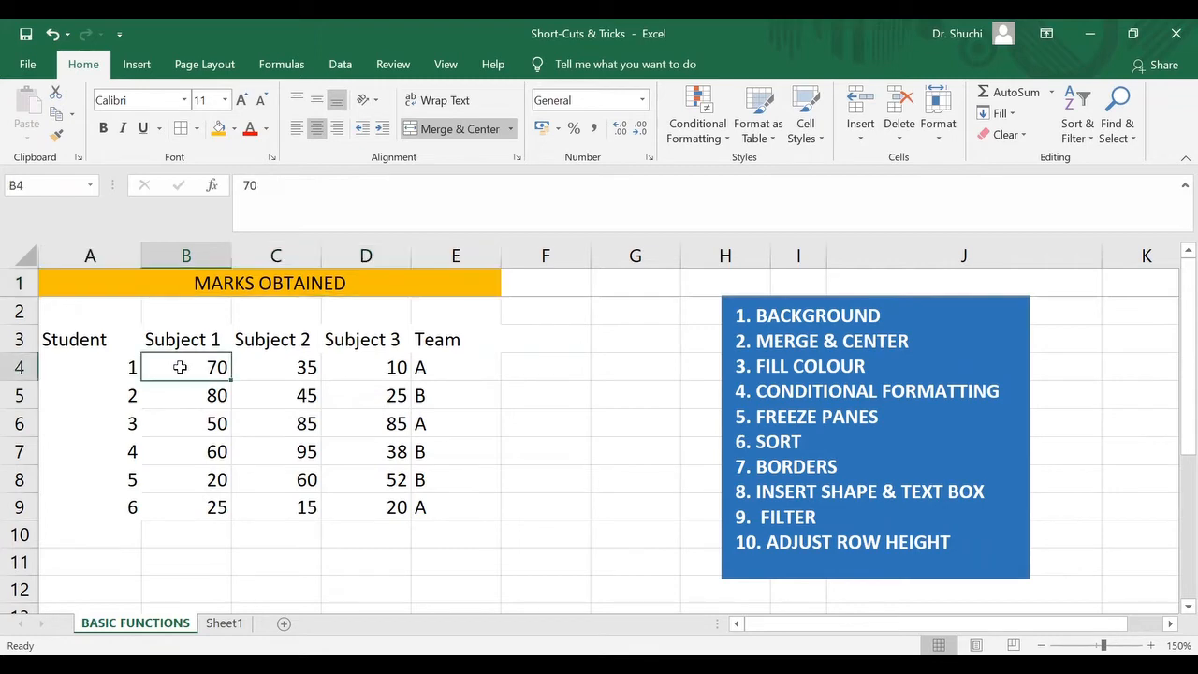
drag(180, 367, 358, 507)
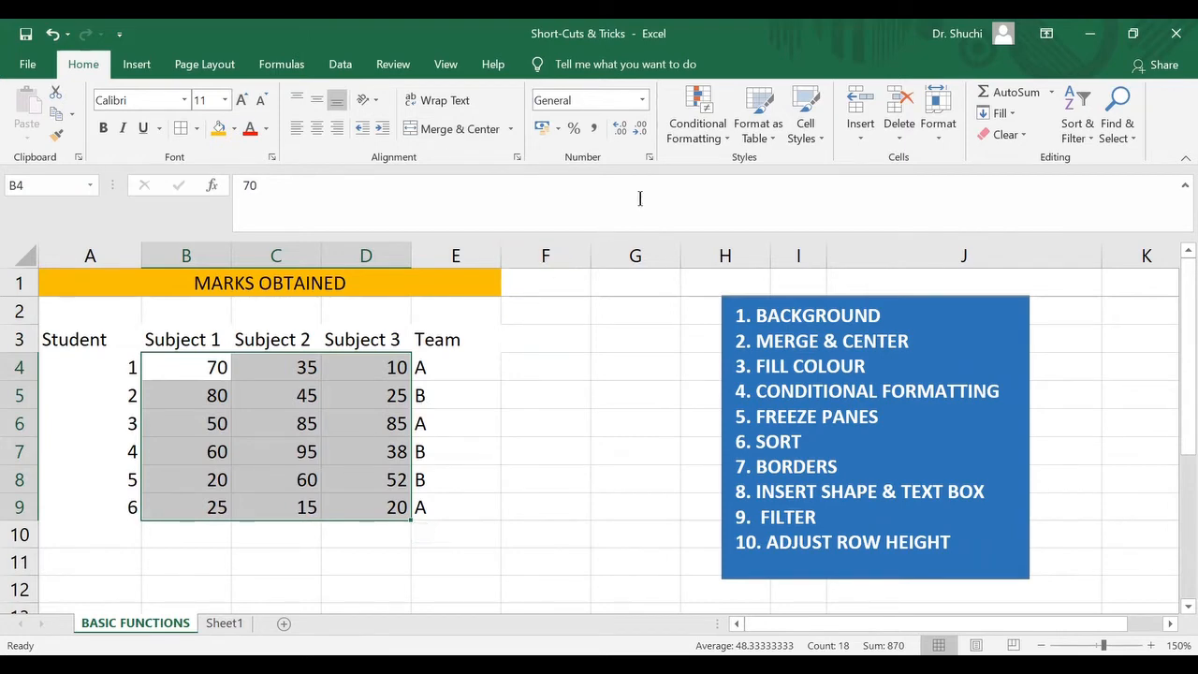
click(721, 140)
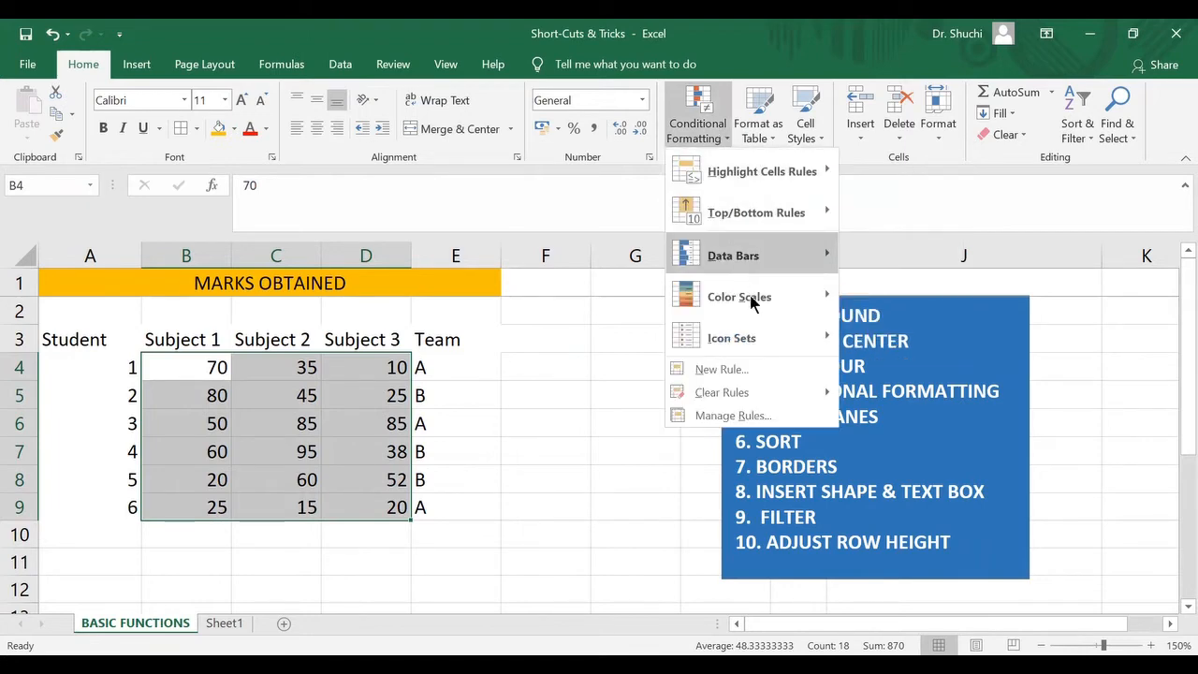
mouse_move(795, 297)
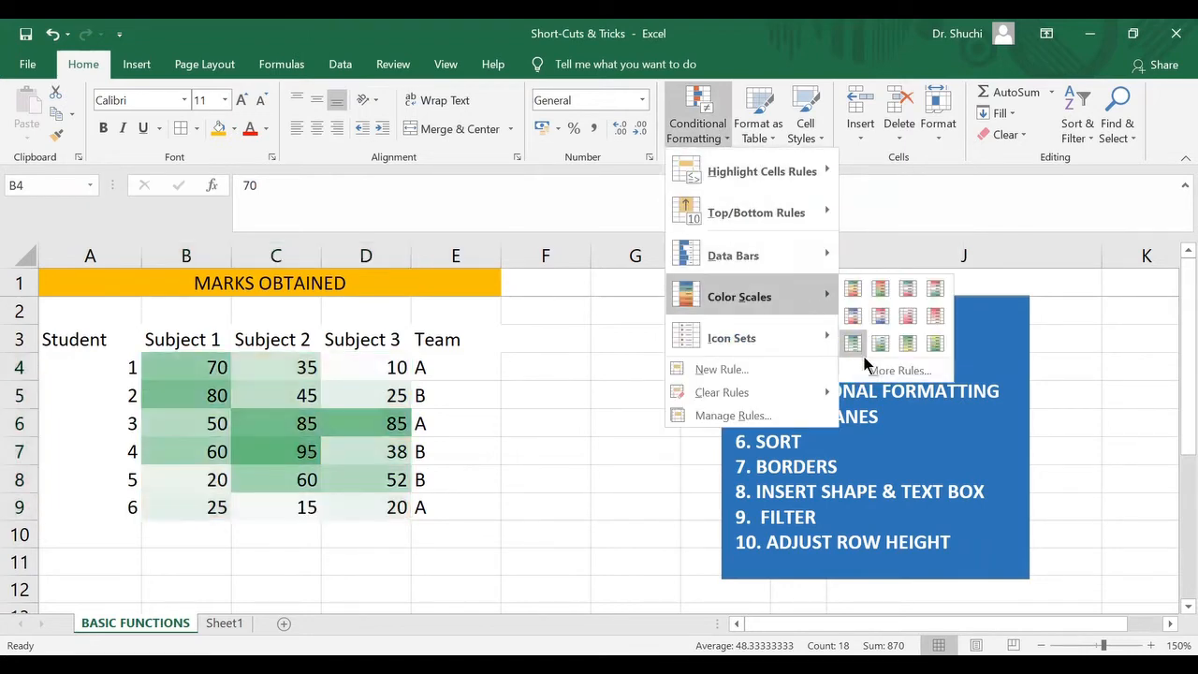
click(853, 295)
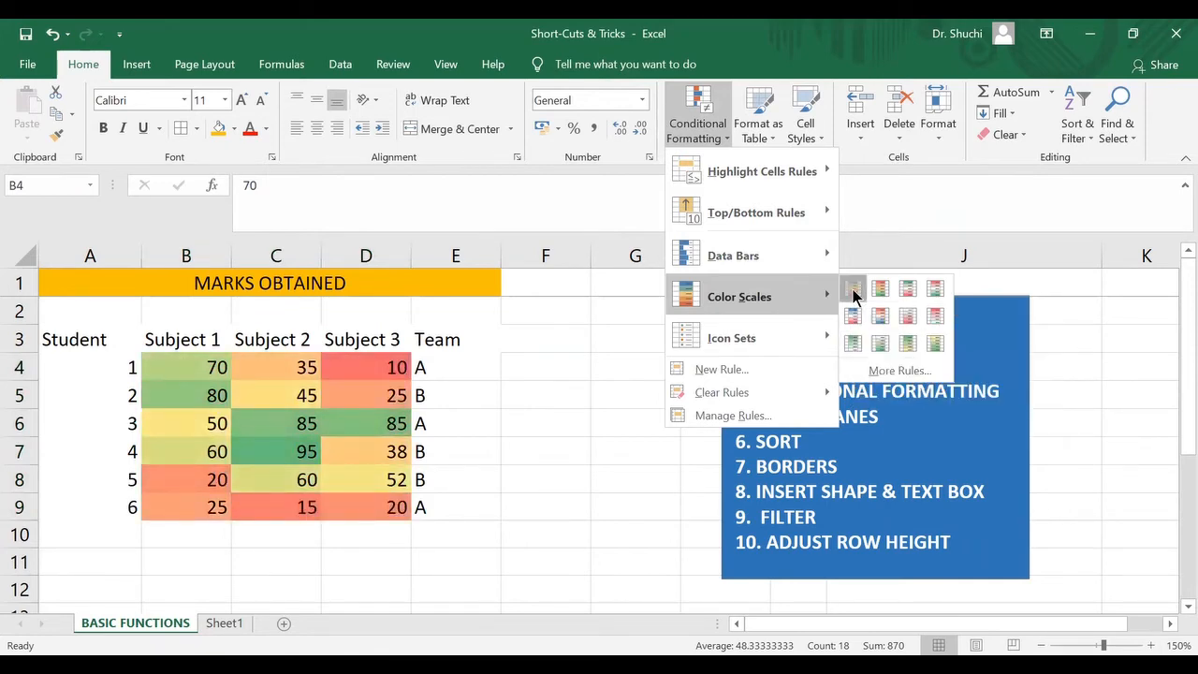
click(648, 389)
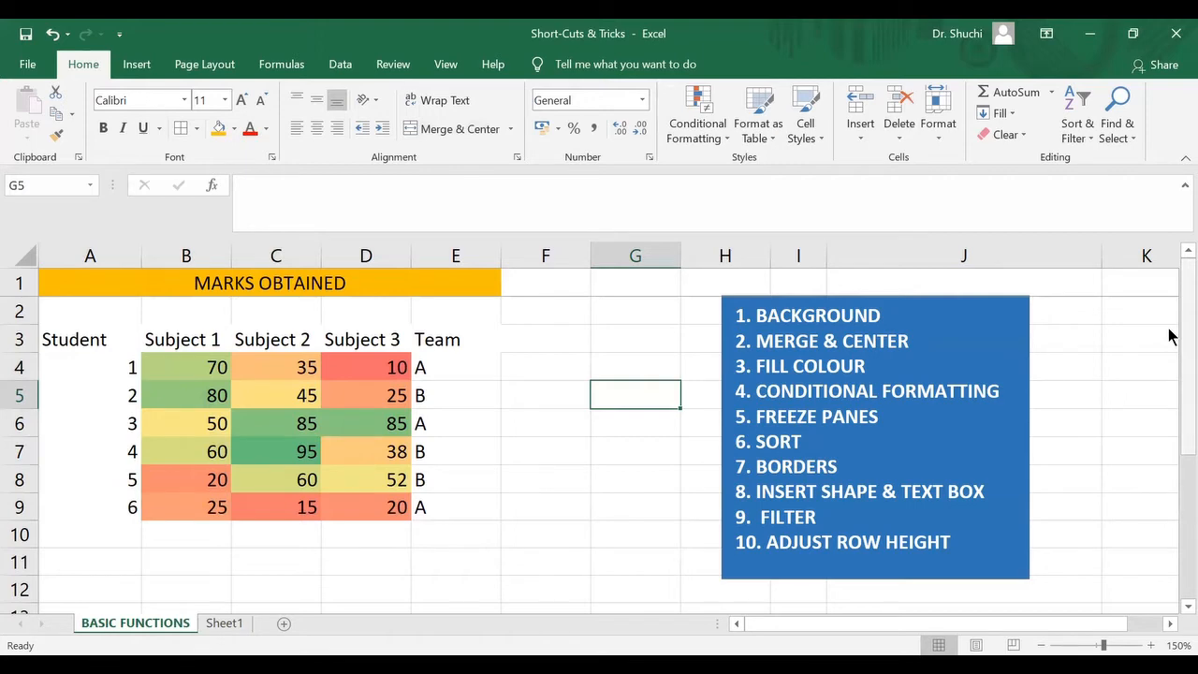
Unfreeze the panes on the BASIC FUNCTIONS sheet and check how the title row scrolls.
mouse_move(1170, 337)
mouse_down()
mouse_move(1169, 422)
mouse_move(1170, 315)
mouse_up()
drag(1170, 344, 1170, 313)
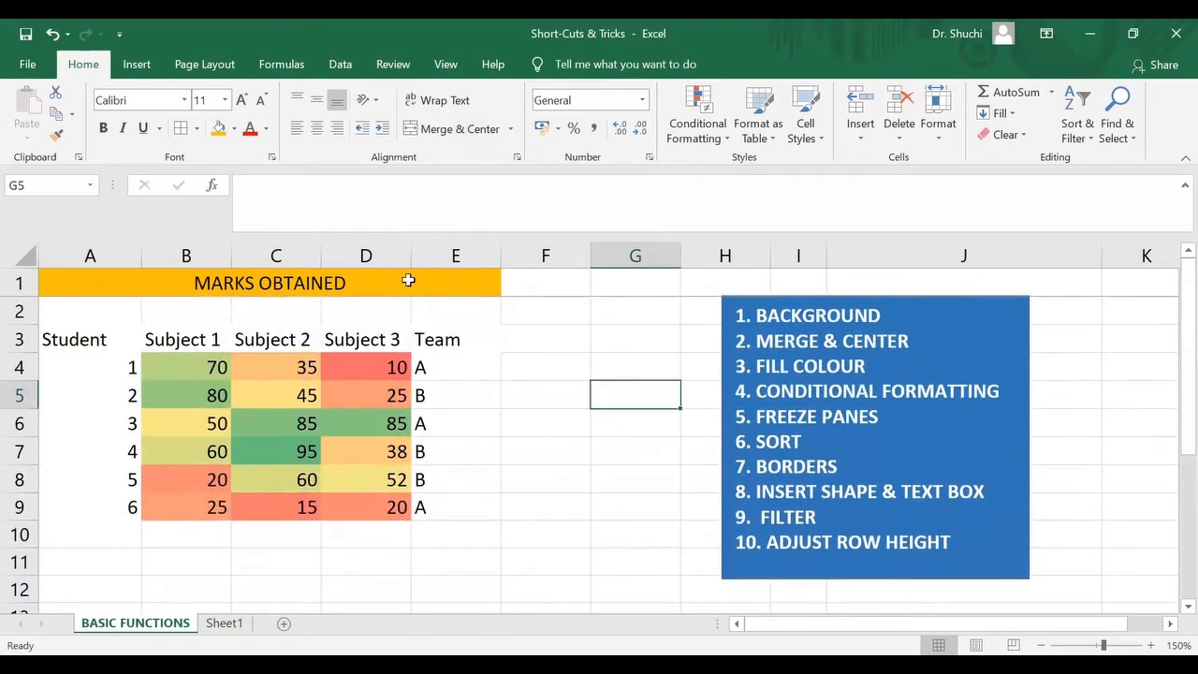
click(22, 282)
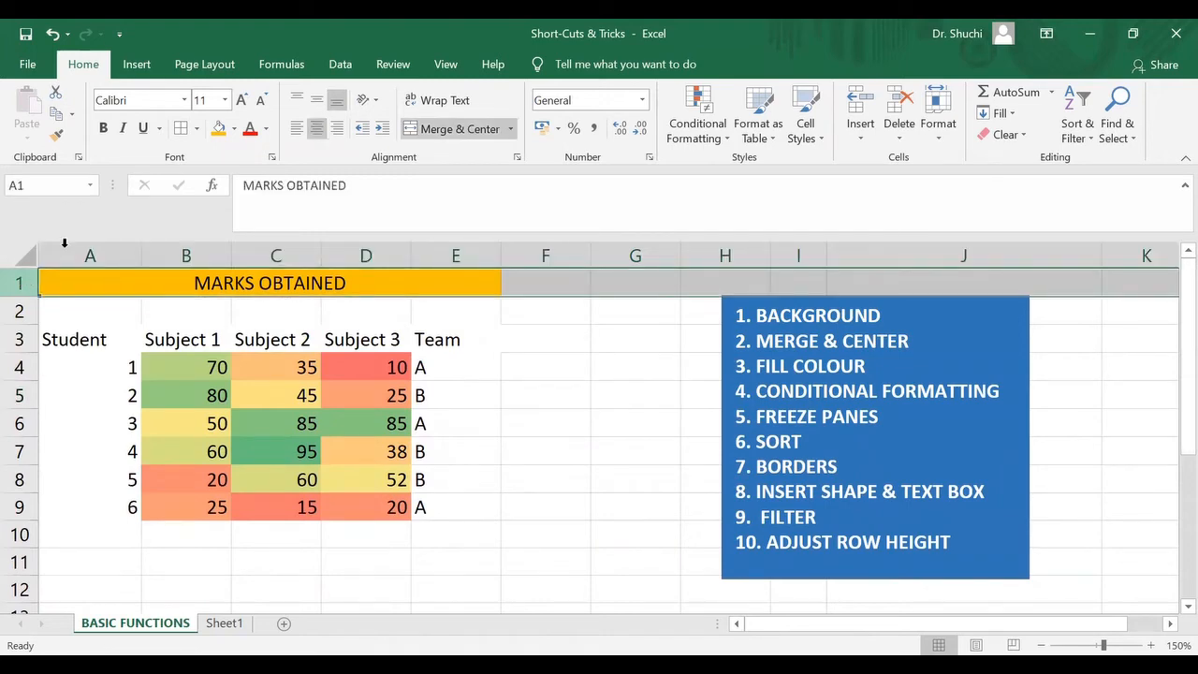
click(444, 65)
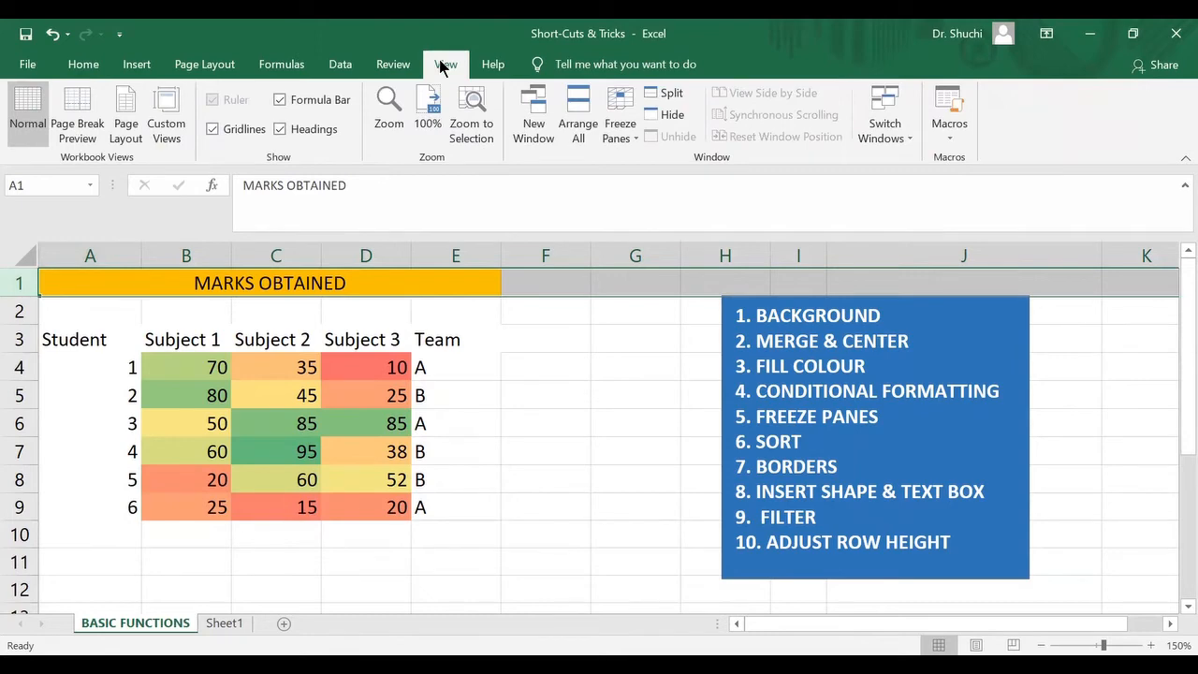
click(634, 143)
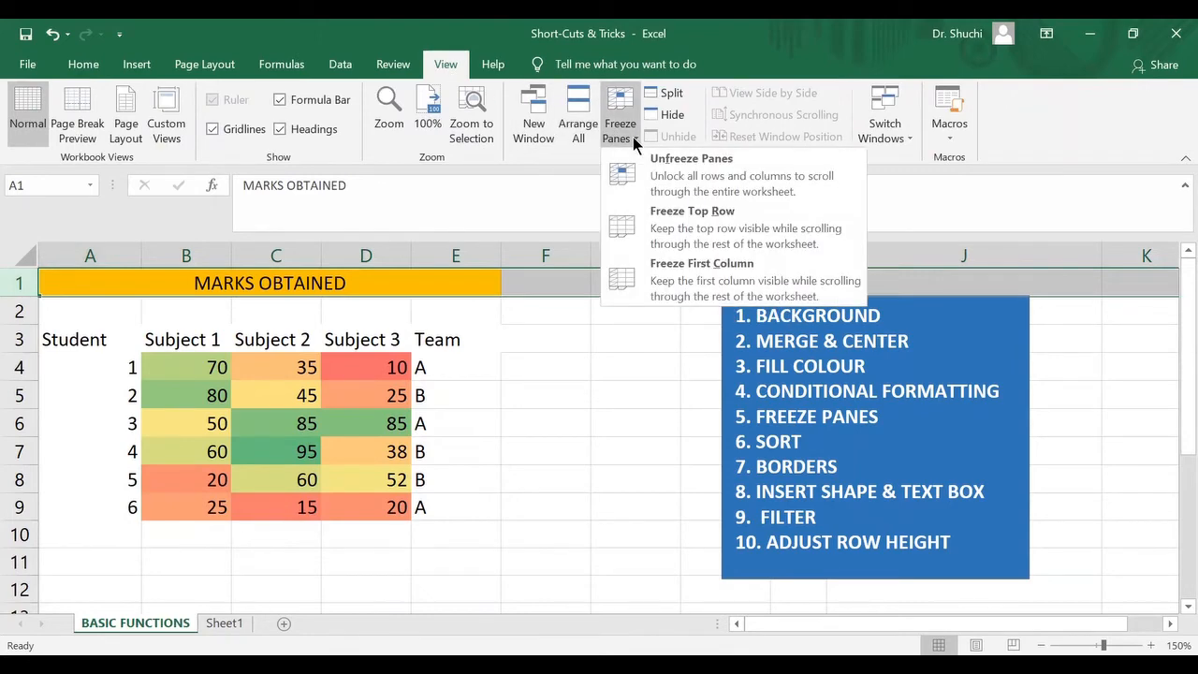
click(686, 176)
click(614, 394)
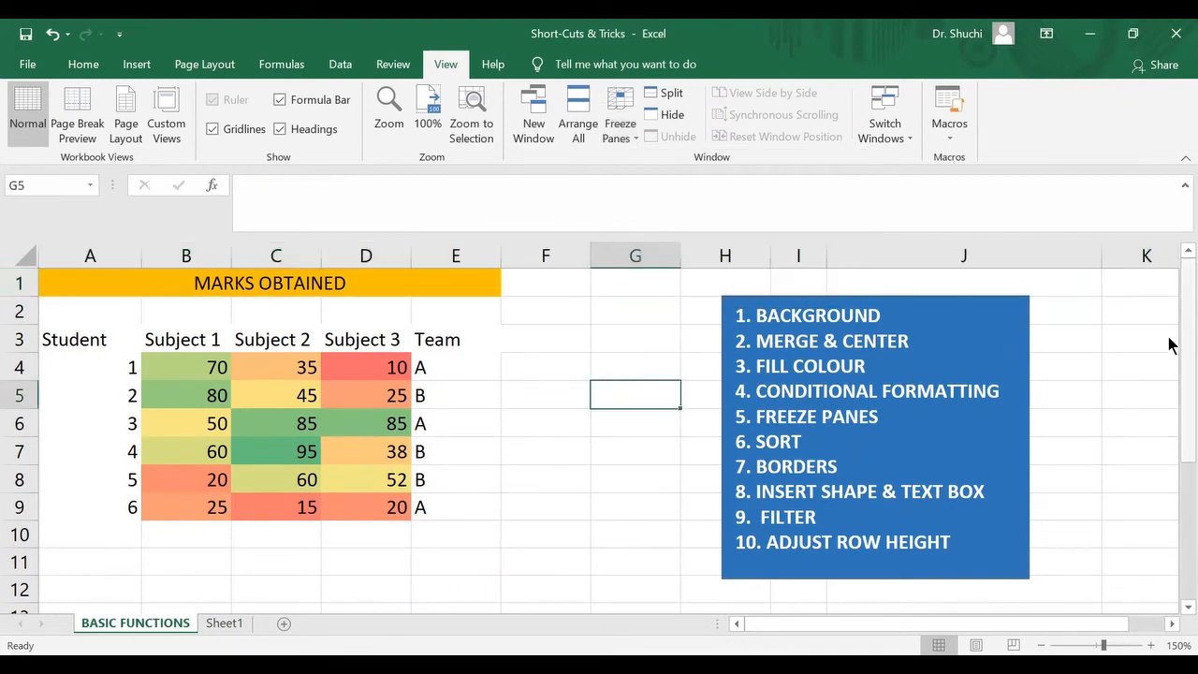
drag(1169, 342, 1169, 299)
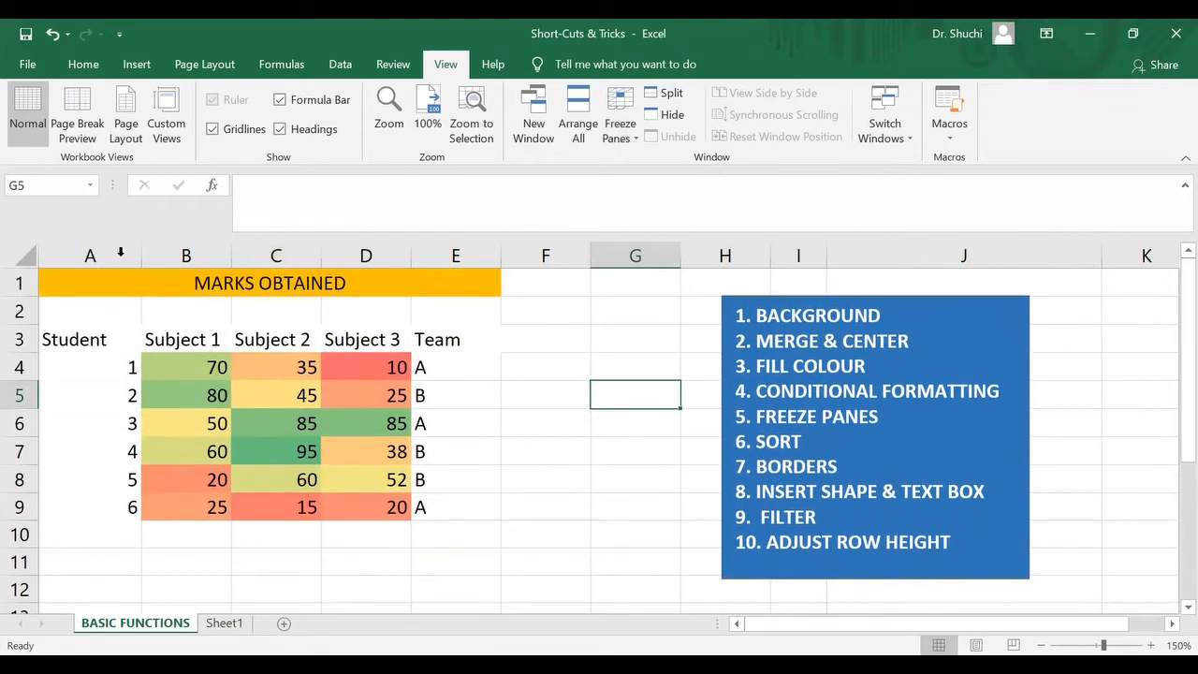
Freeze the top row holding the MARKS OBTAINED title and check how the sheet scrolls beneath it.
click(14, 285)
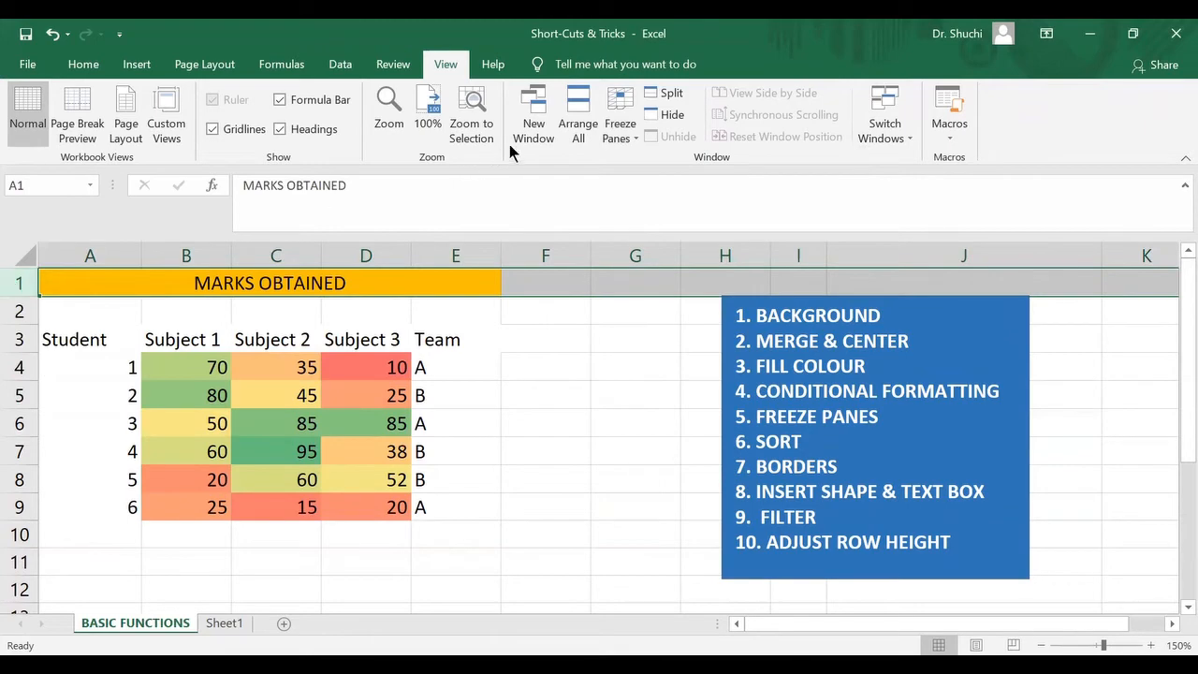
click(627, 131)
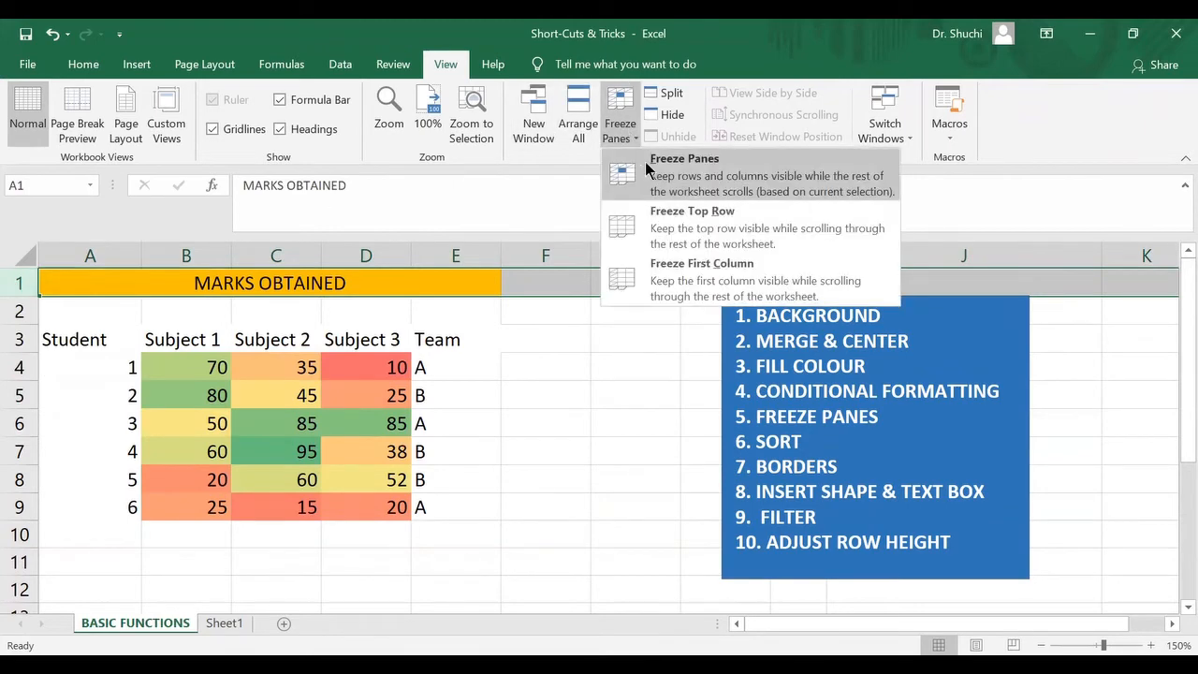
click(706, 231)
click(626, 409)
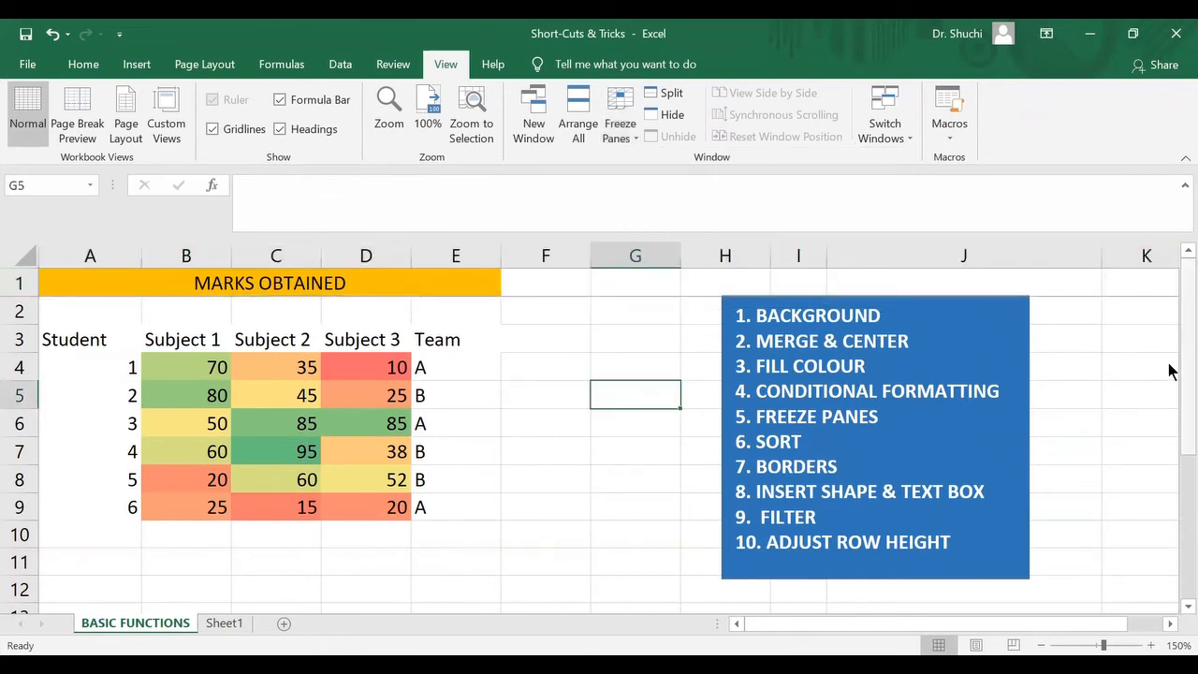
drag(1169, 368, 1170, 324)
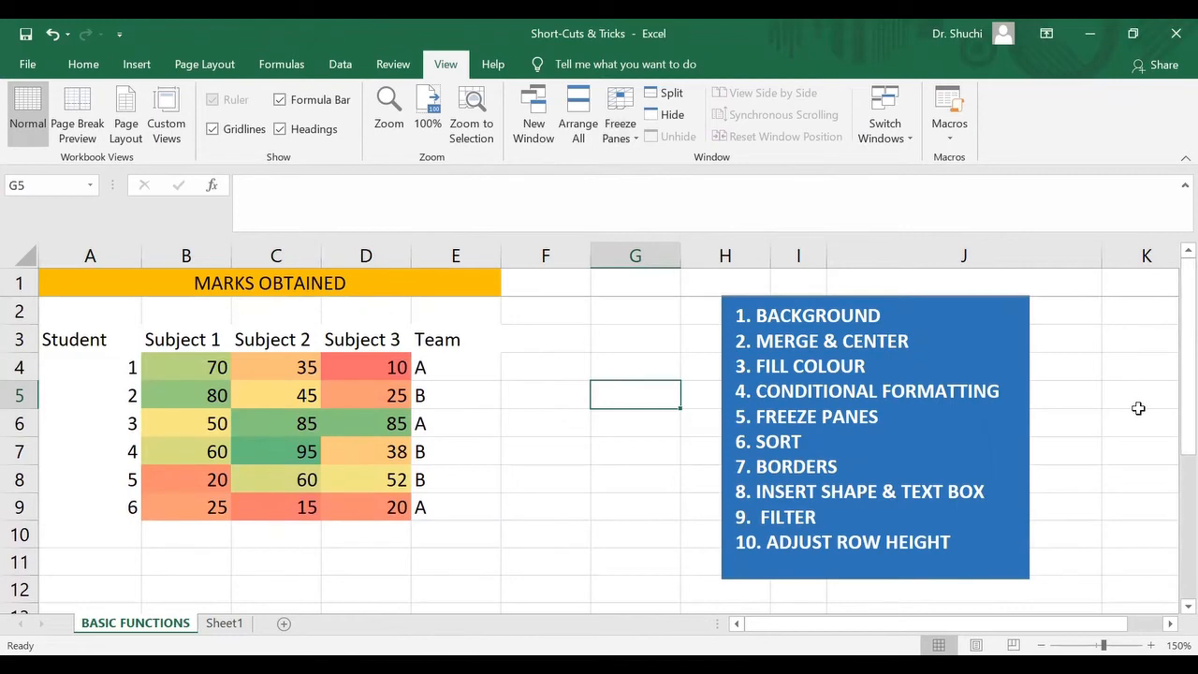
click(584, 375)
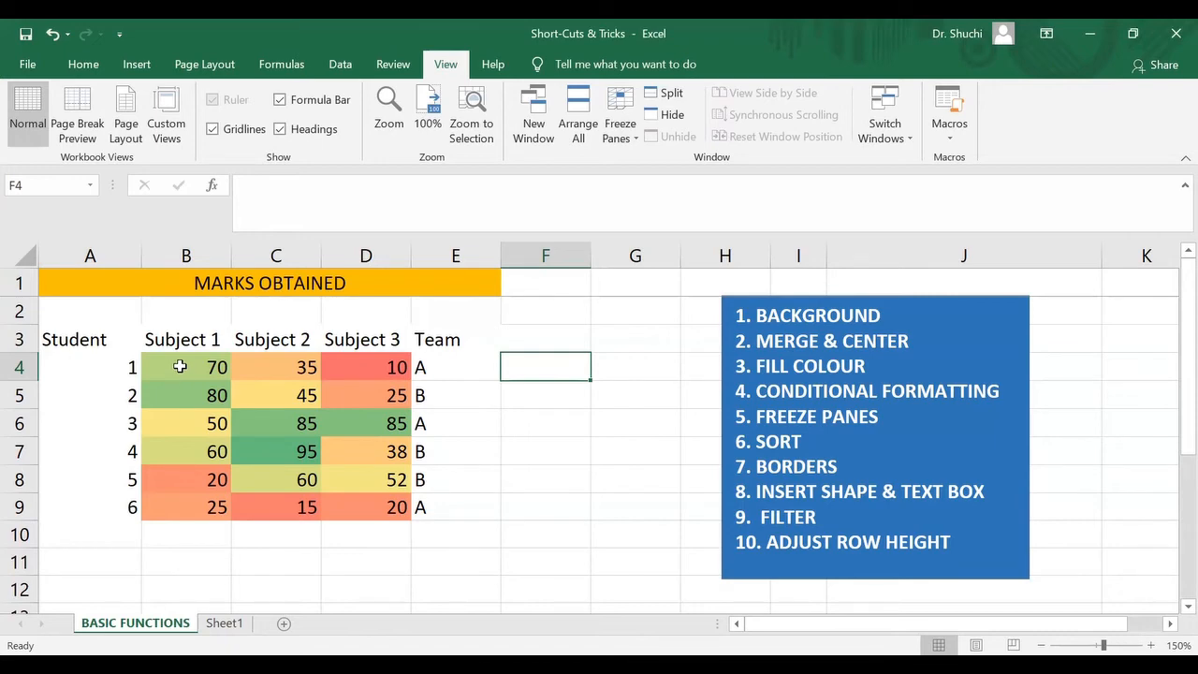
Sort the Subject 1 marks in B4:B9 from smallest to largest, expanding the selection to the adjacent columns.
drag(180, 366, 189, 506)
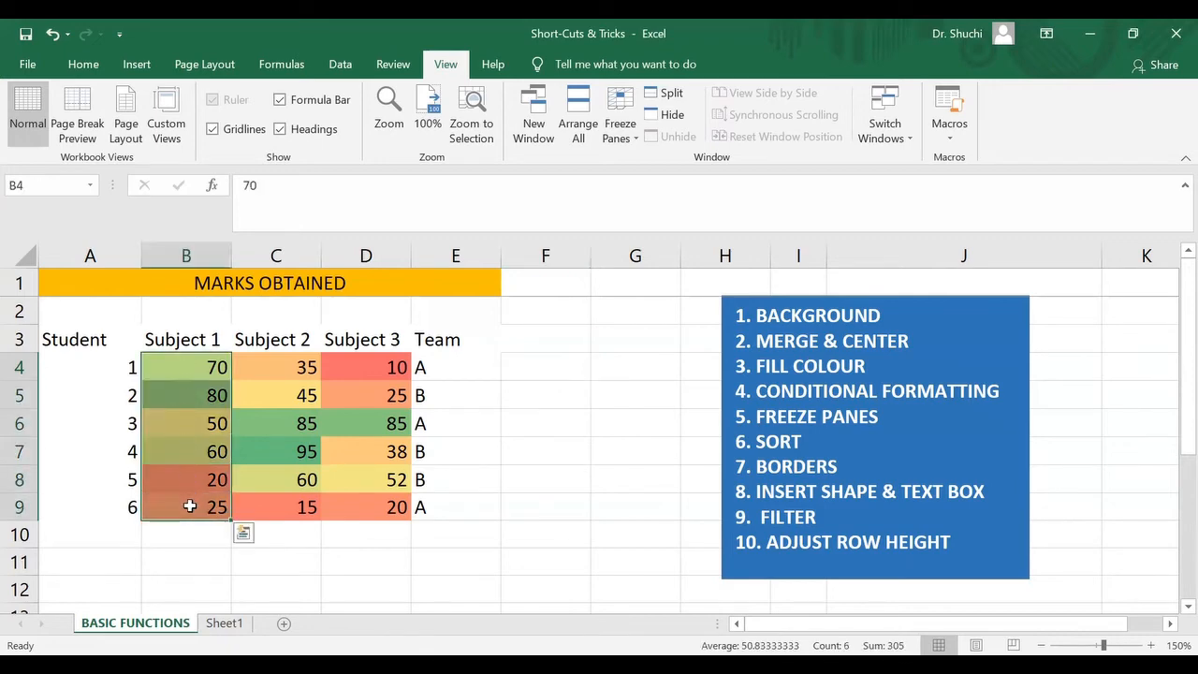
click(82, 65)
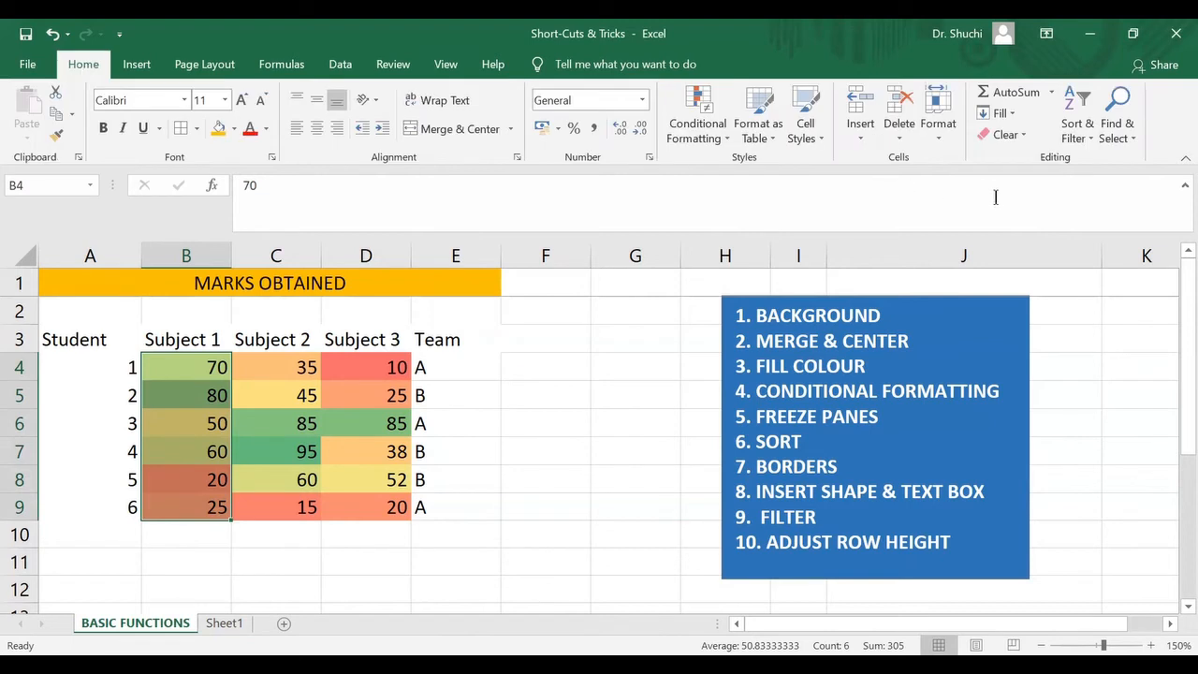
click(1092, 145)
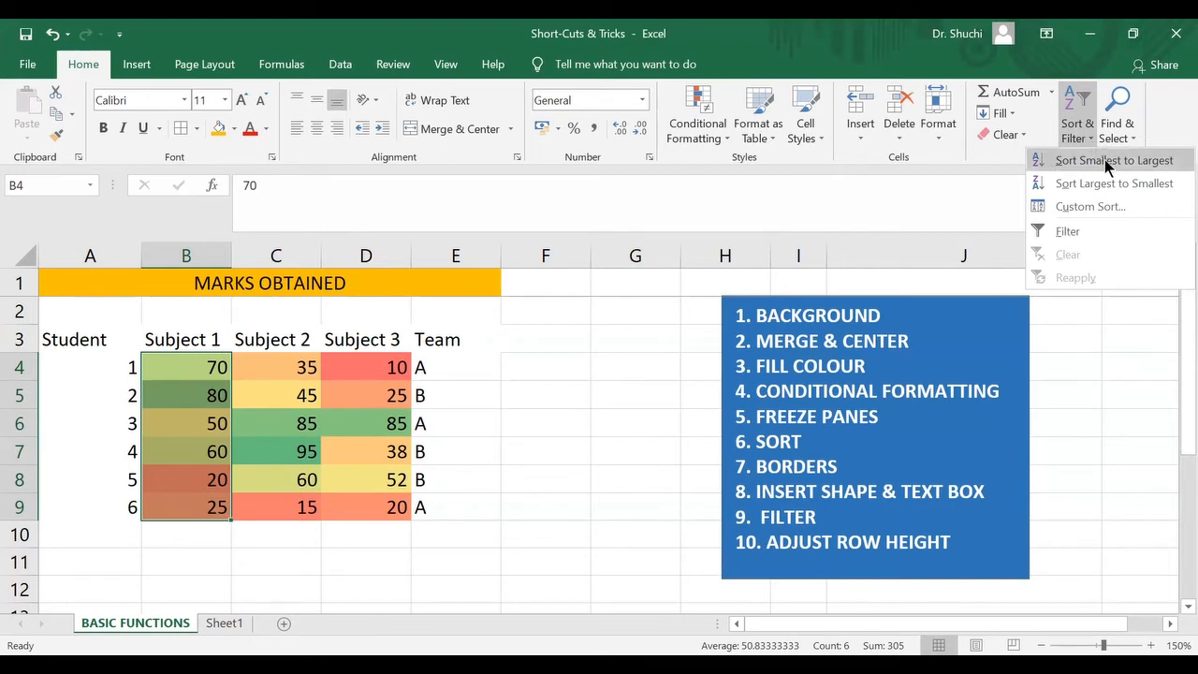
click(1106, 161)
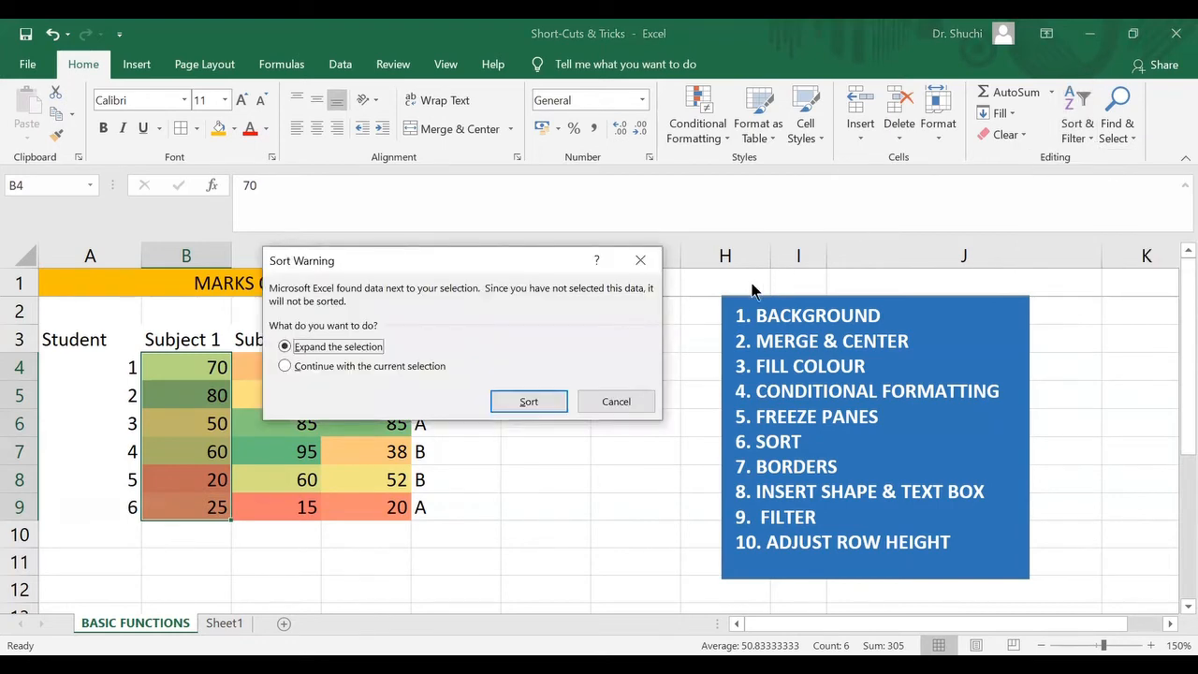
click(529, 402)
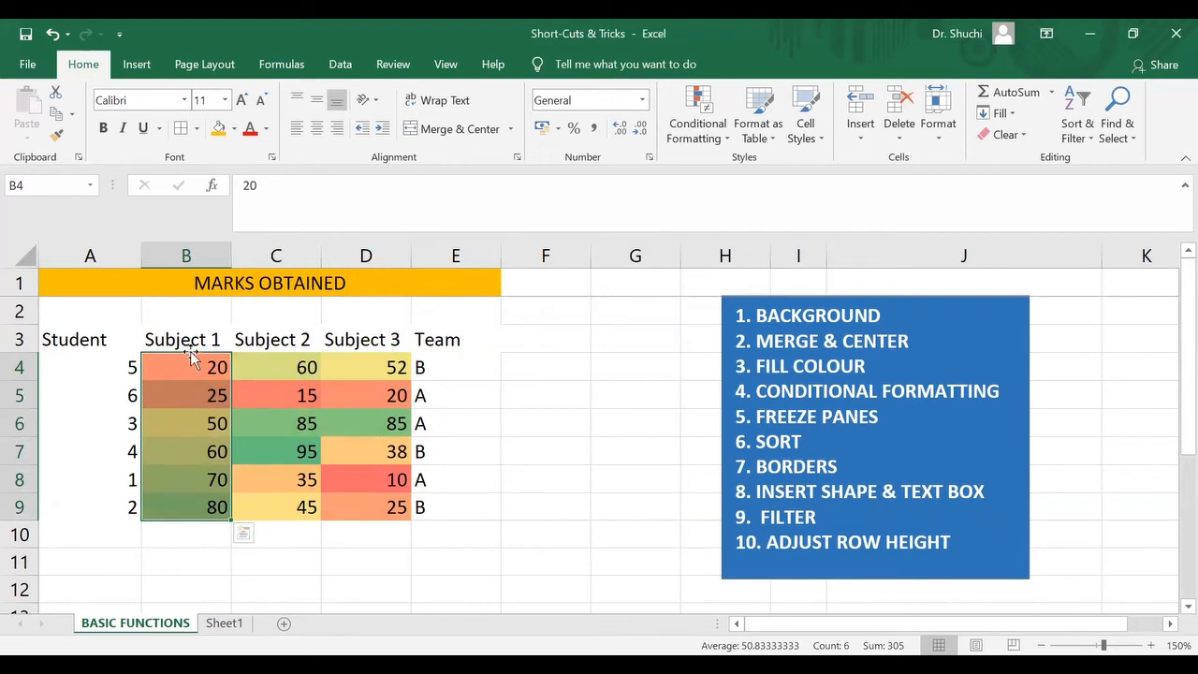
click(198, 533)
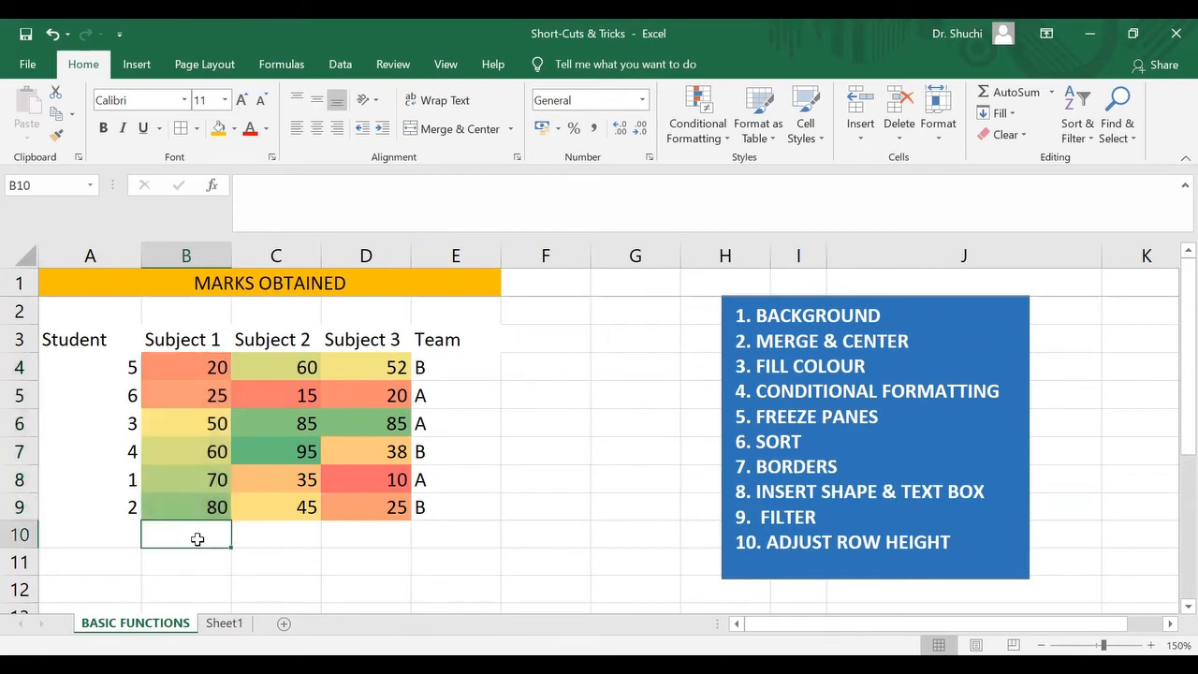
Apply thick outside borders around the marks table in A3:E9.
click(169, 367)
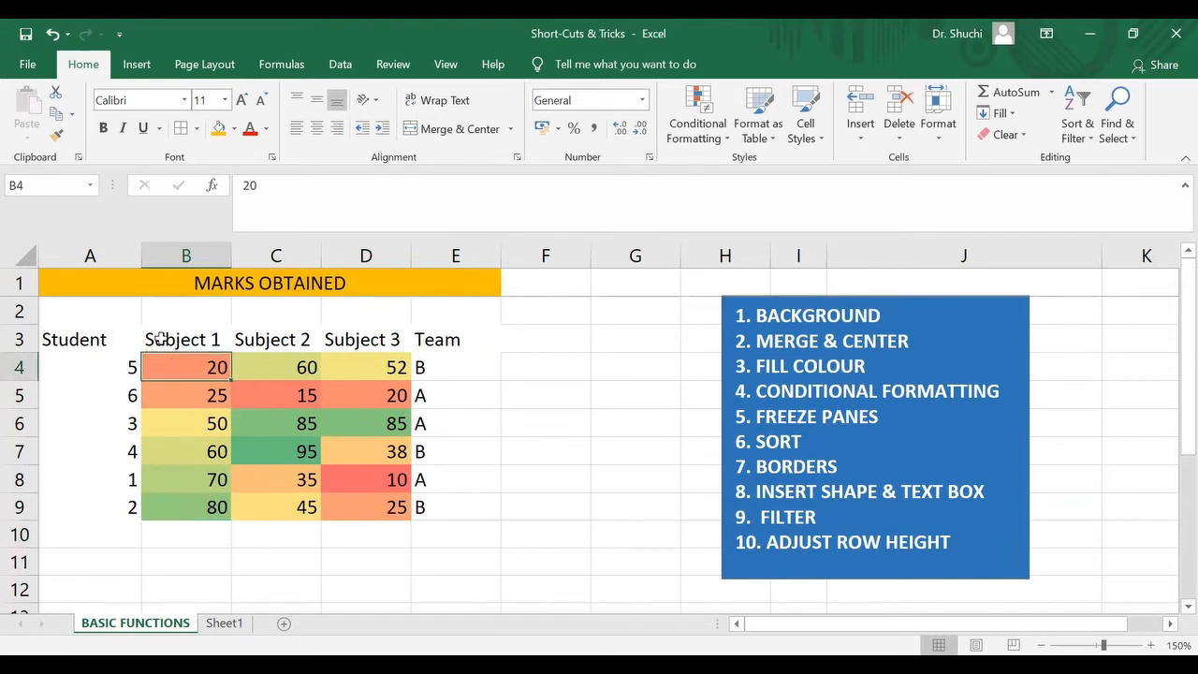
drag(110, 339, 432, 507)
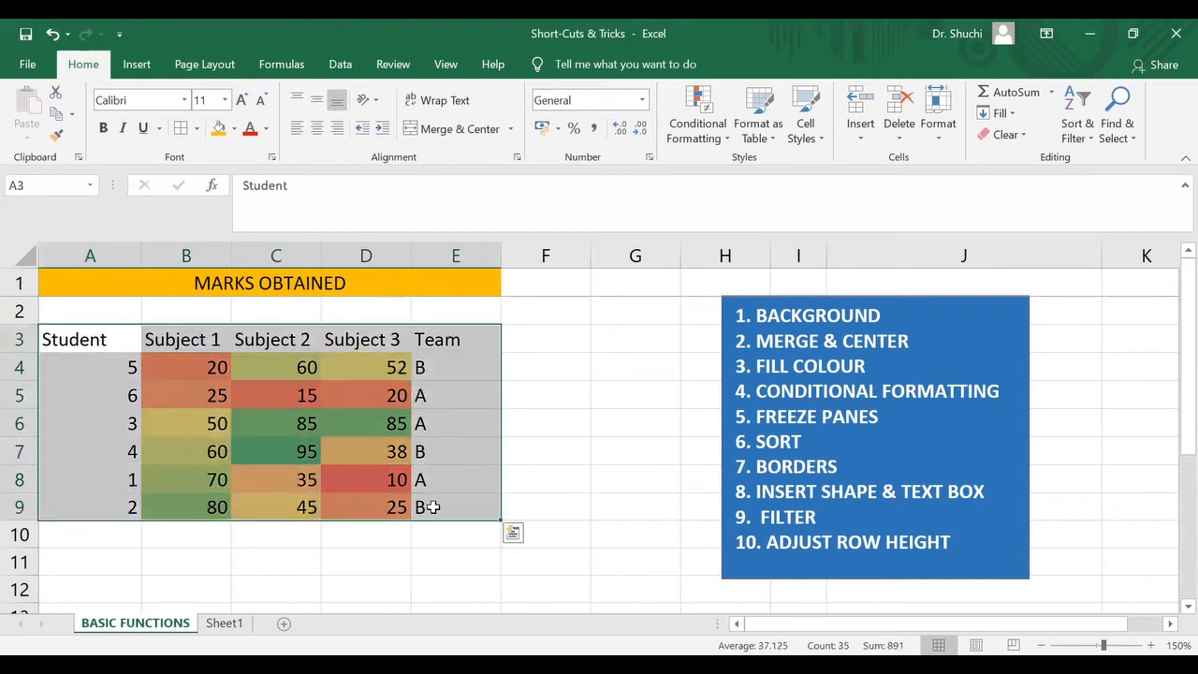
click(197, 131)
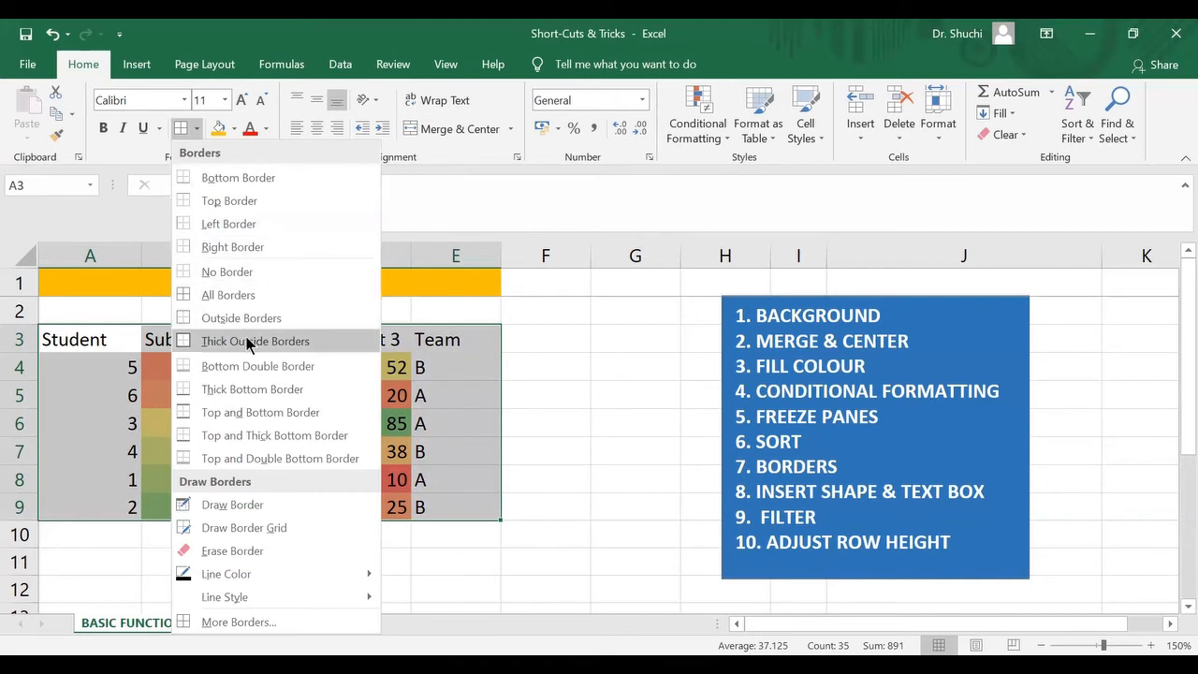
click(325, 341)
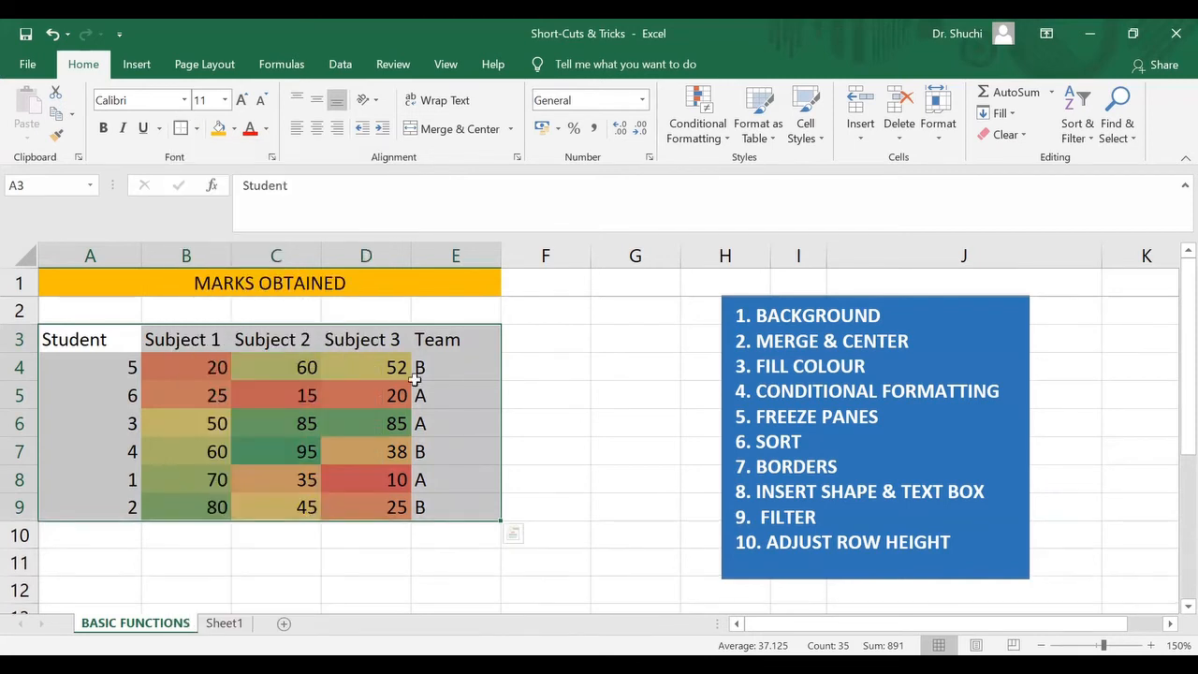
click(596, 460)
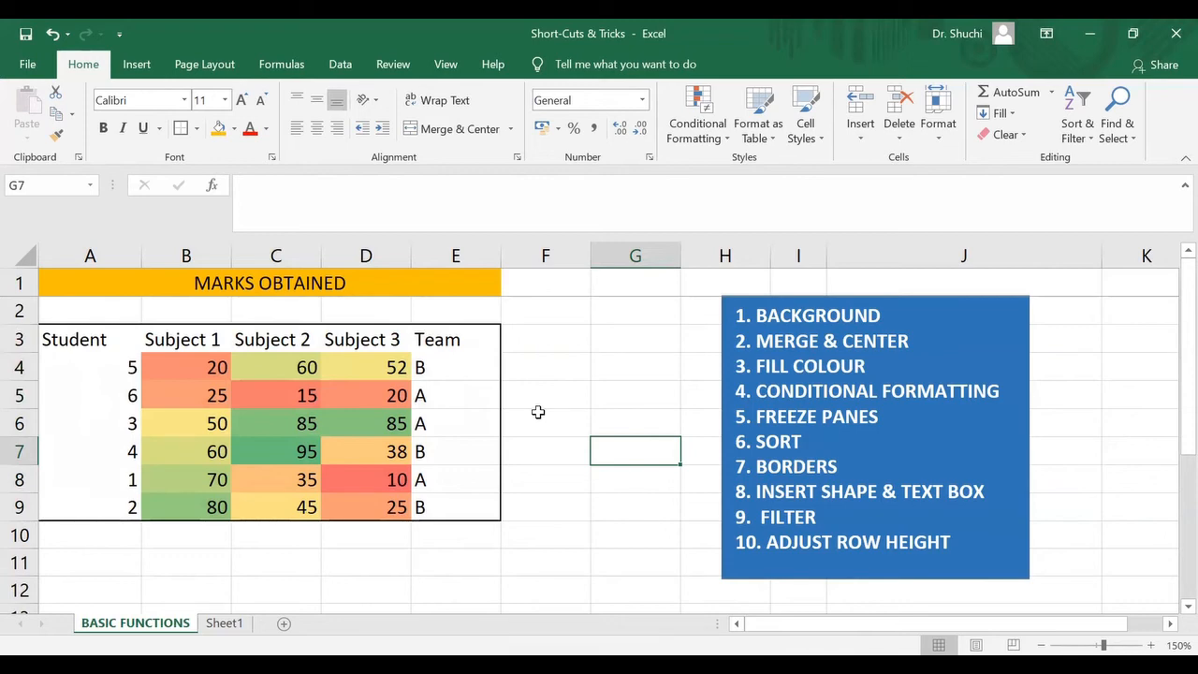
Draw an oval about 1.39 cm high and 2.73 cm wide between the marks table and the blue topic list.
click(141, 66)
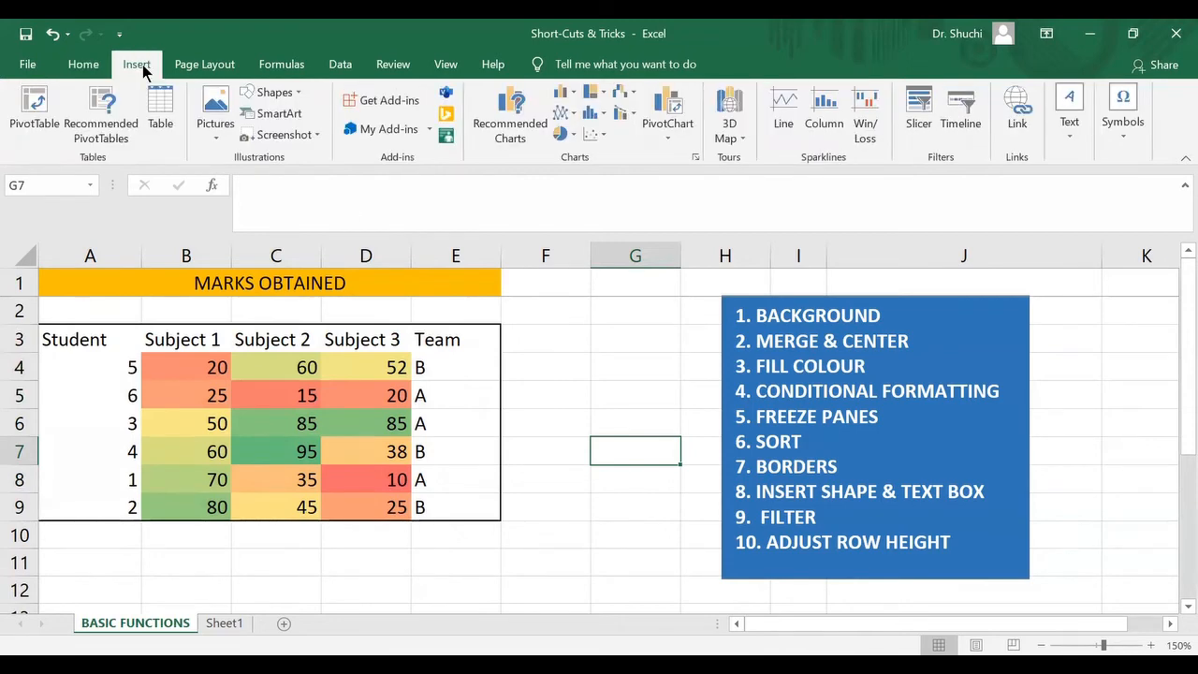
click(300, 92)
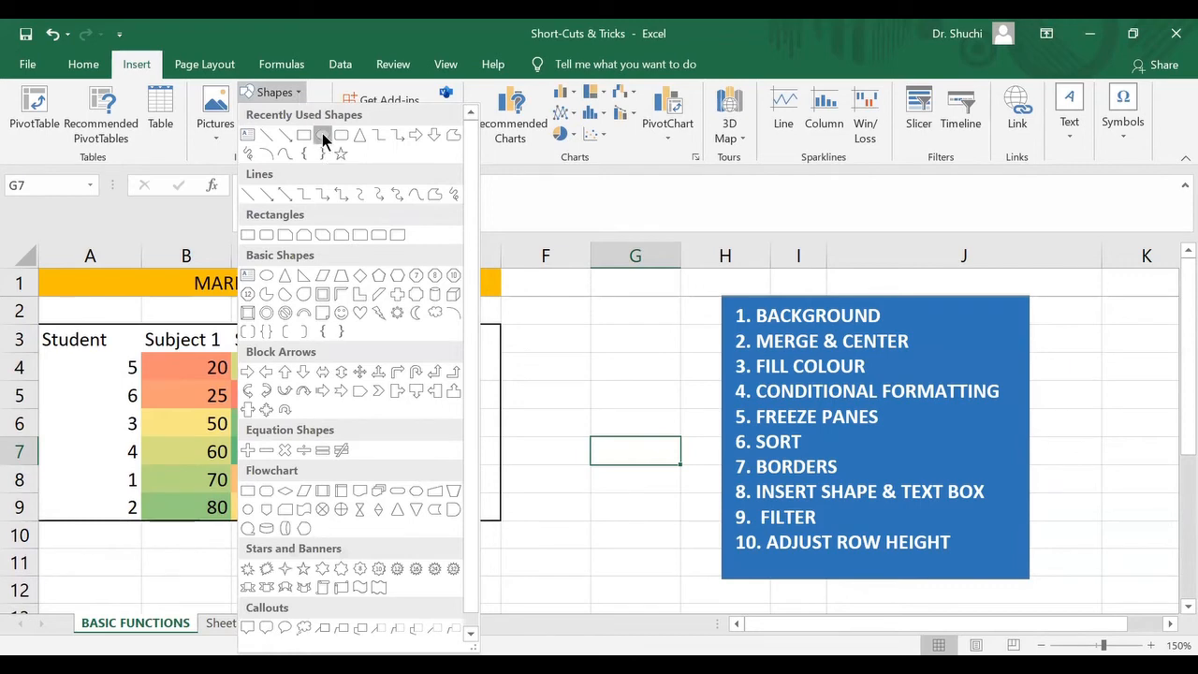
click(322, 135)
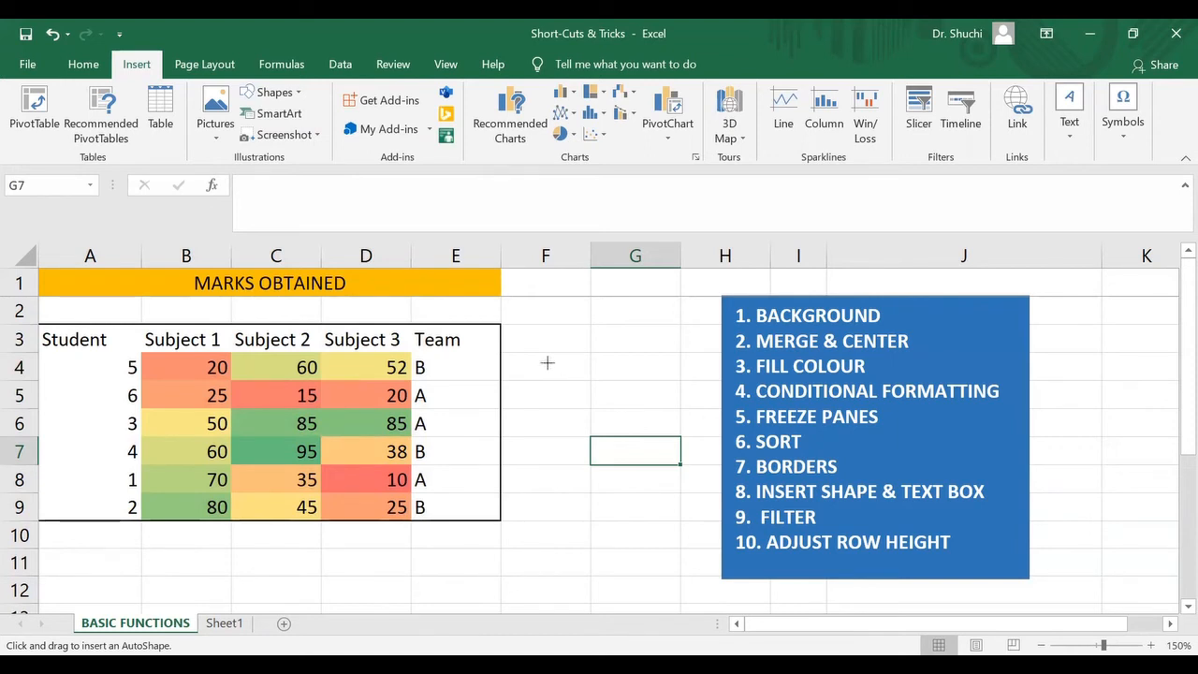
drag(547, 362, 693, 436)
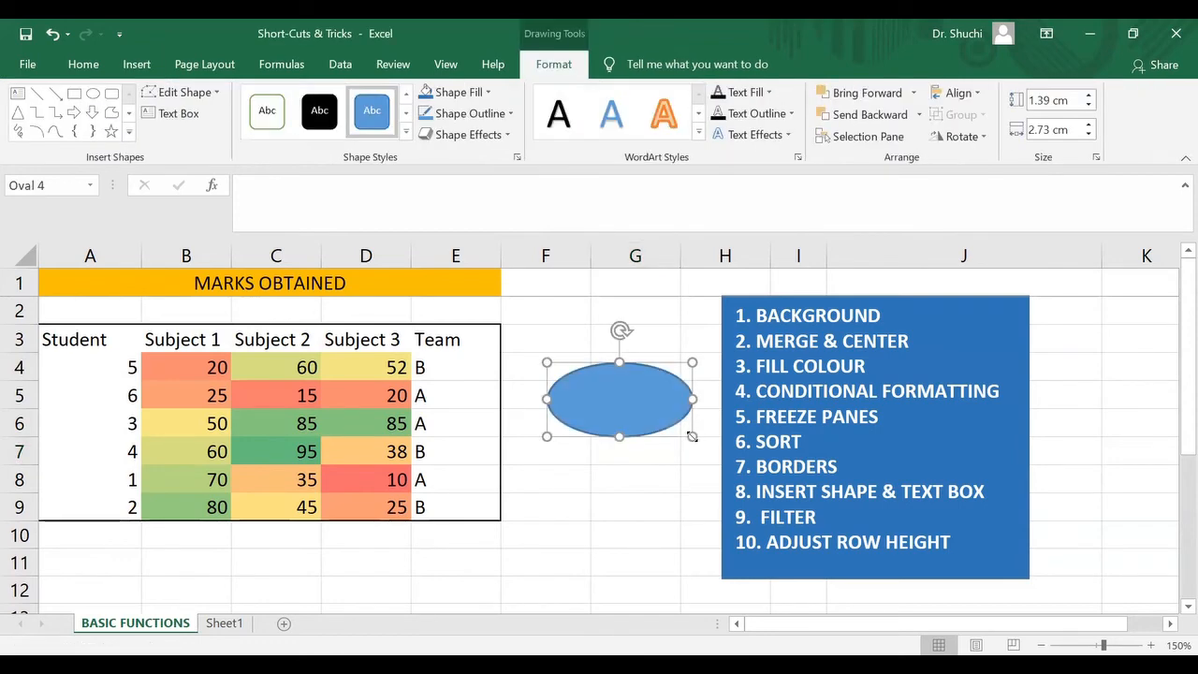
Add the text "excel" inside the oval, and delete the shape once the text is placed.
right_click(607, 397)
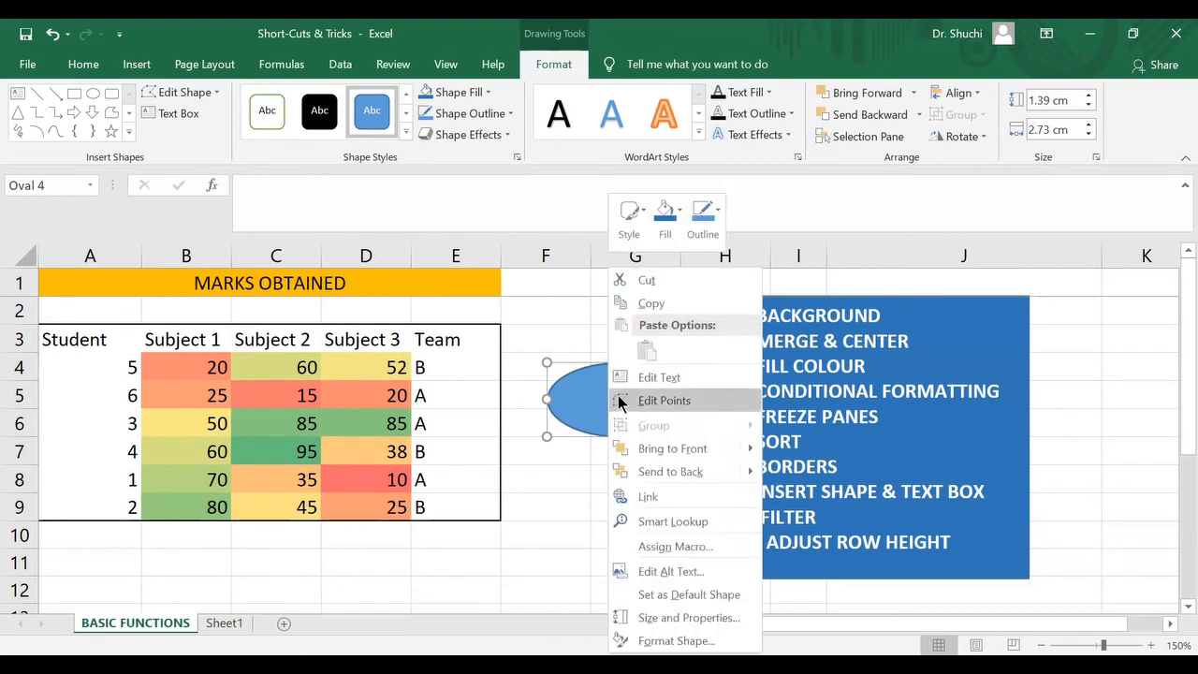
click(692, 378)
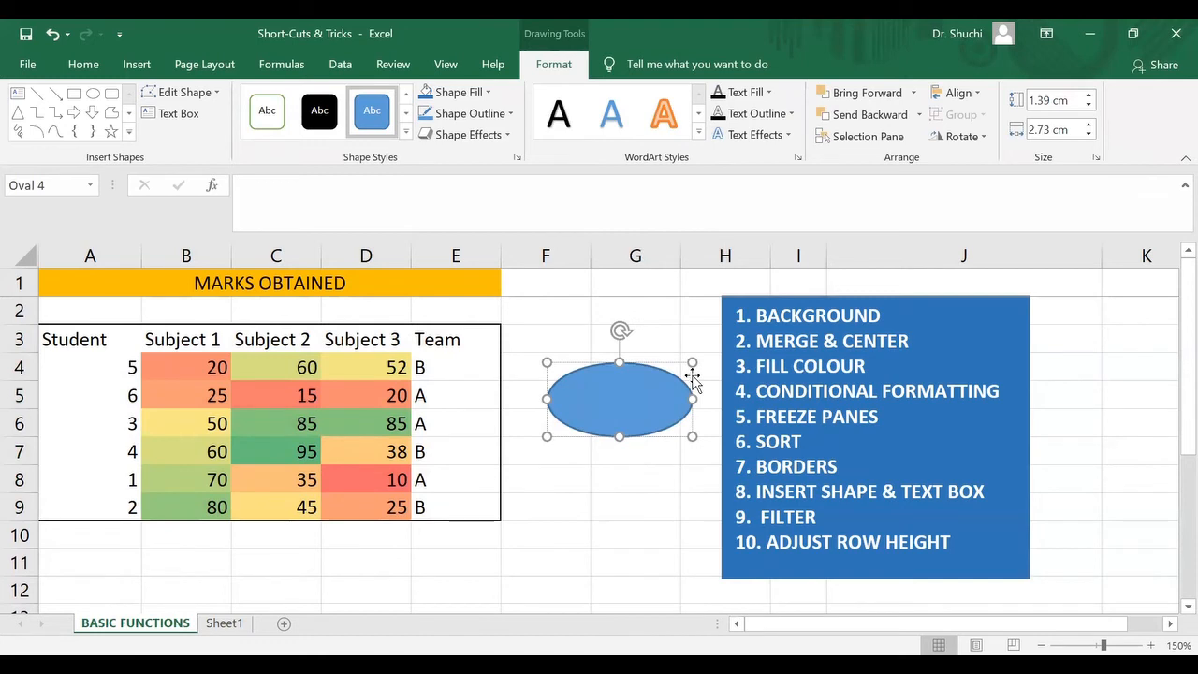
text(excel)
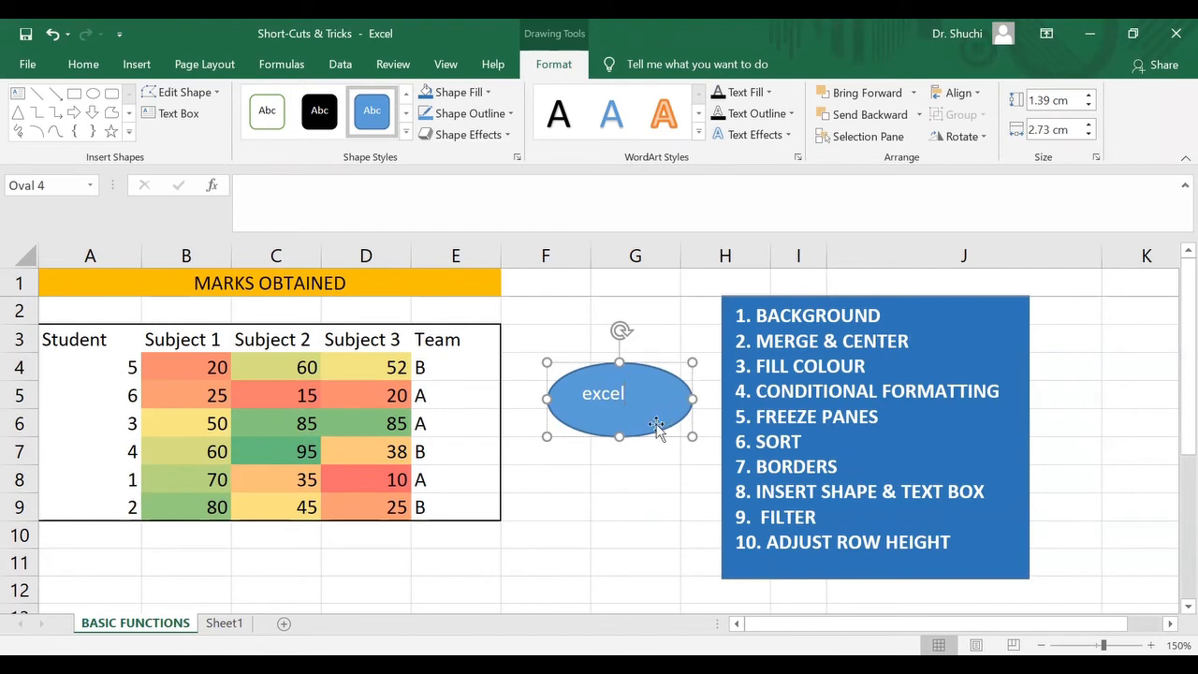
click(646, 457)
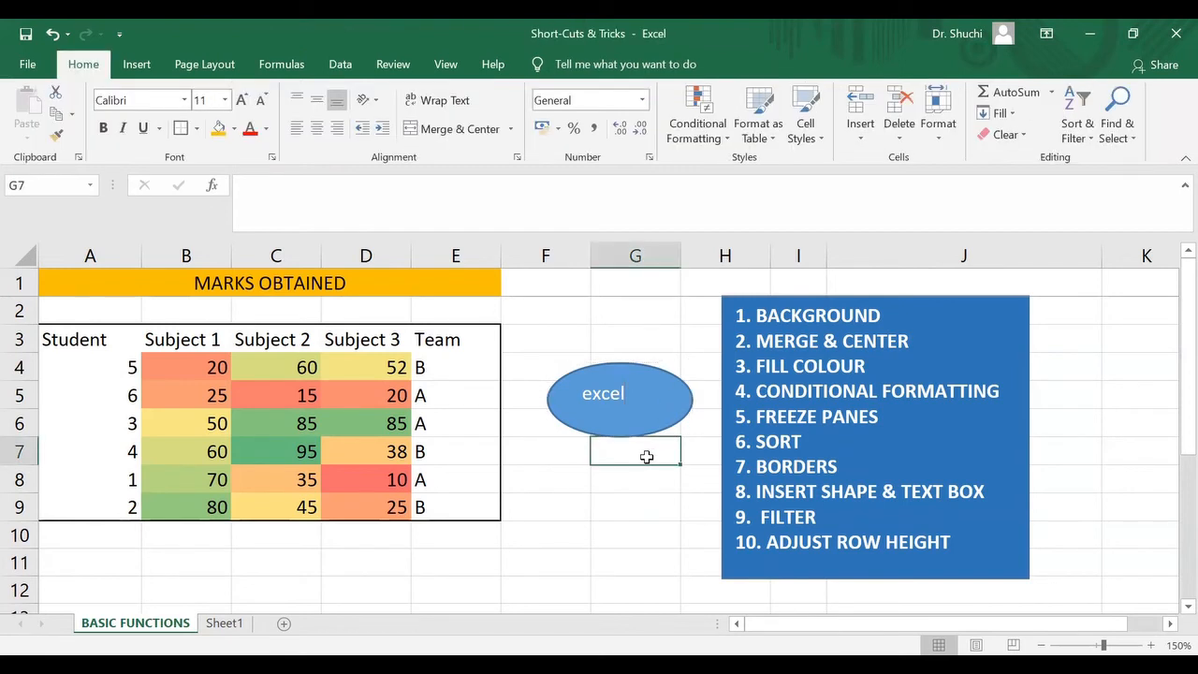
click(649, 410)
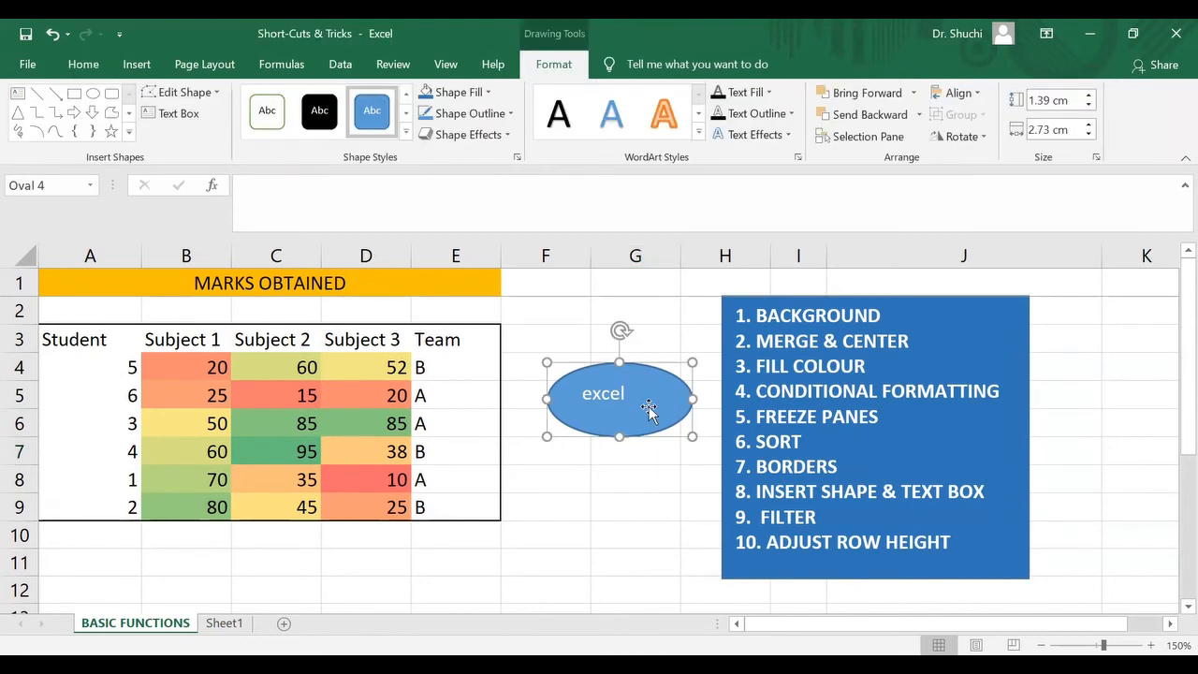
key(Delete)
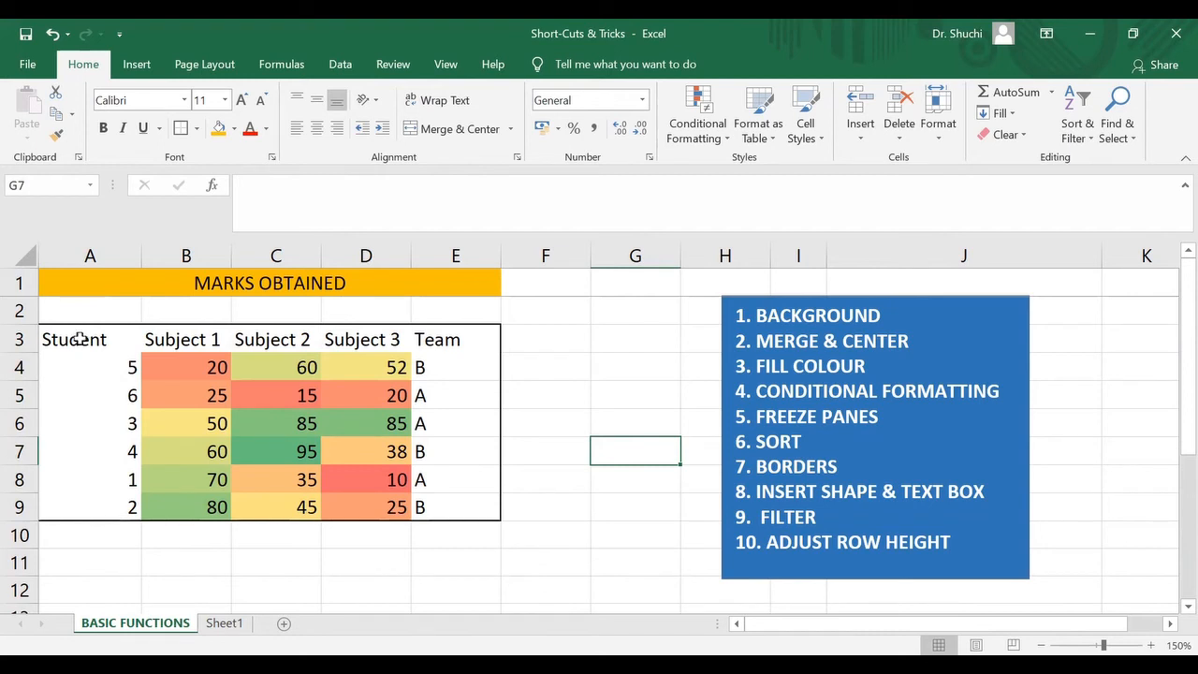
Add filters to the marks table's header row, A3:E3.
drag(79, 339, 489, 345)
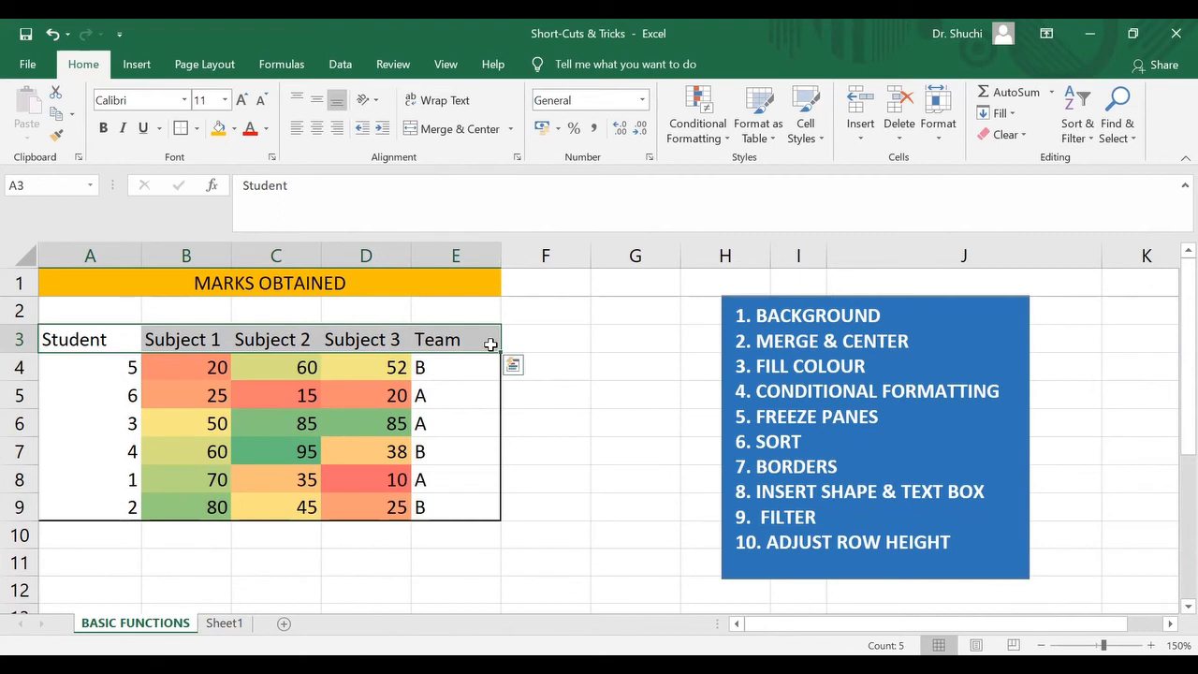
click(1092, 145)
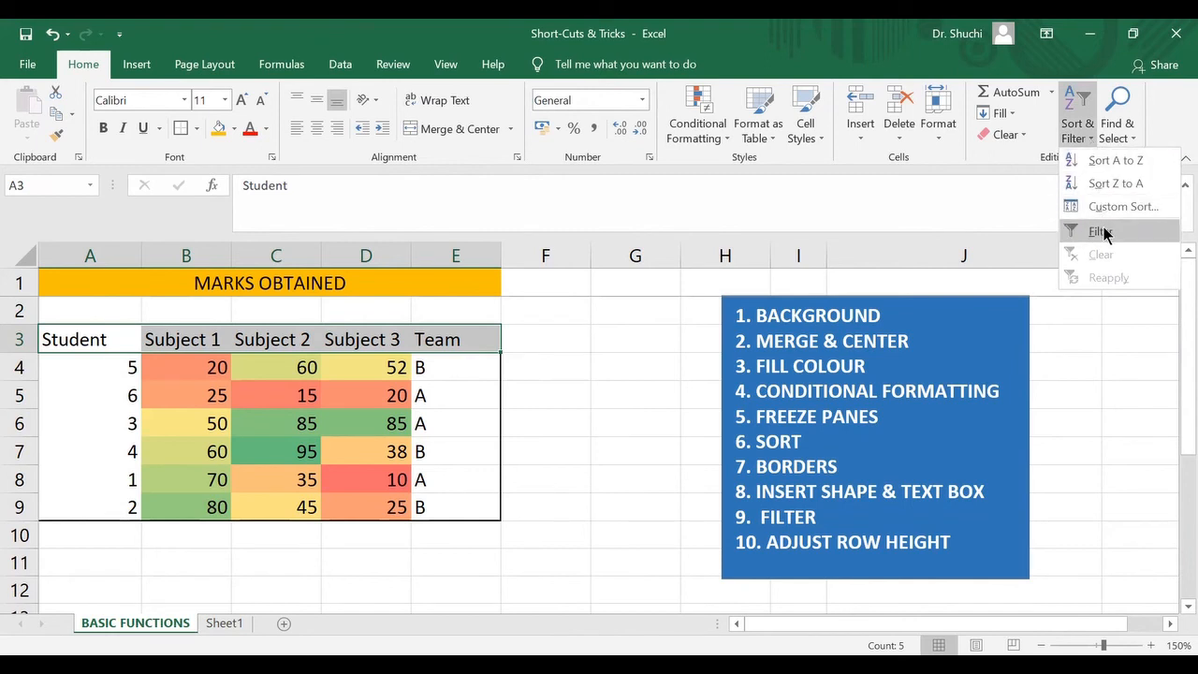
click(1105, 235)
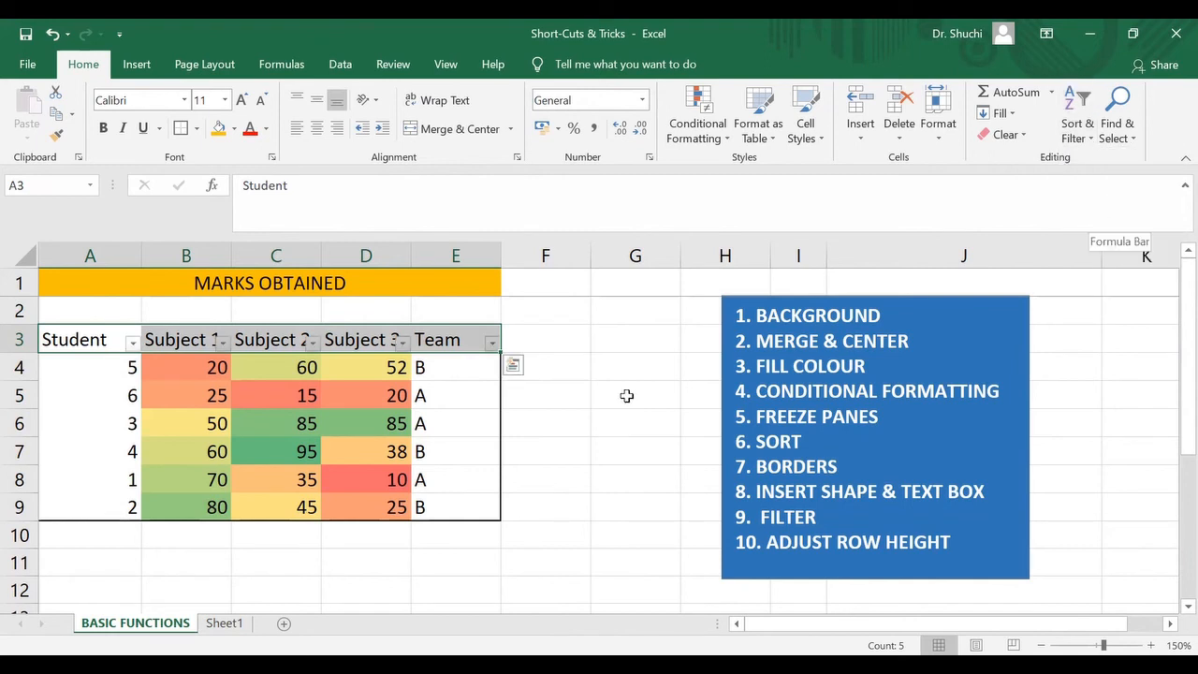
click(591, 388)
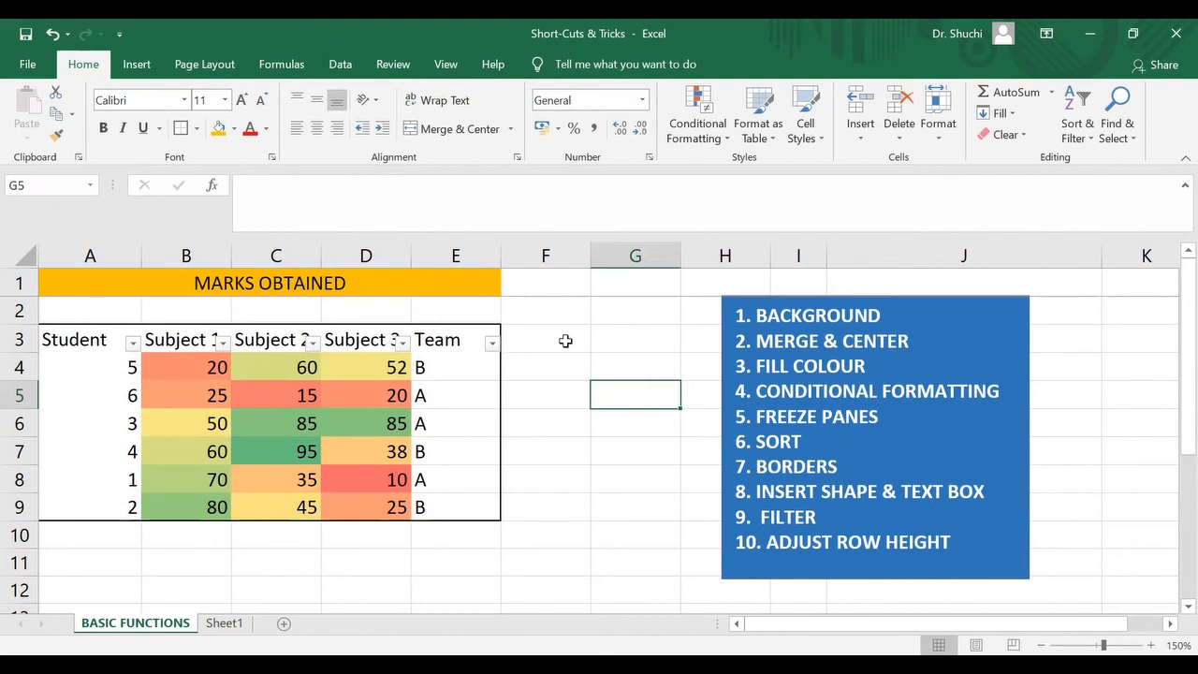
Filter the Team column to show only team A.
click(492, 343)
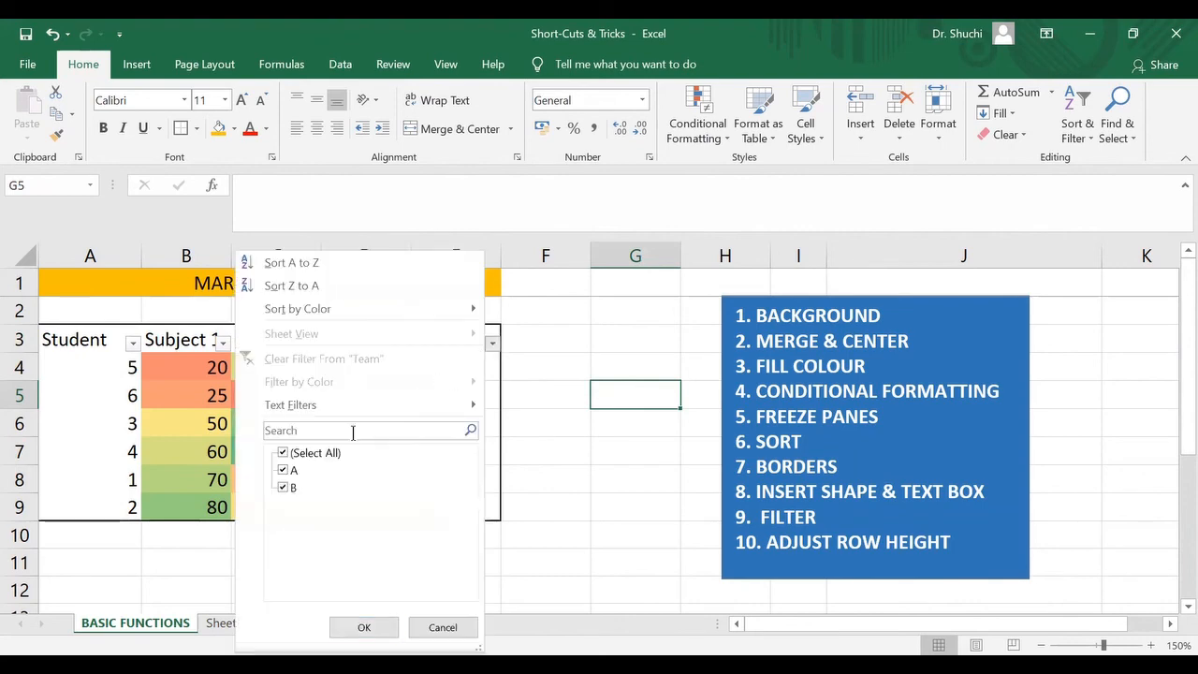
click(285, 453)
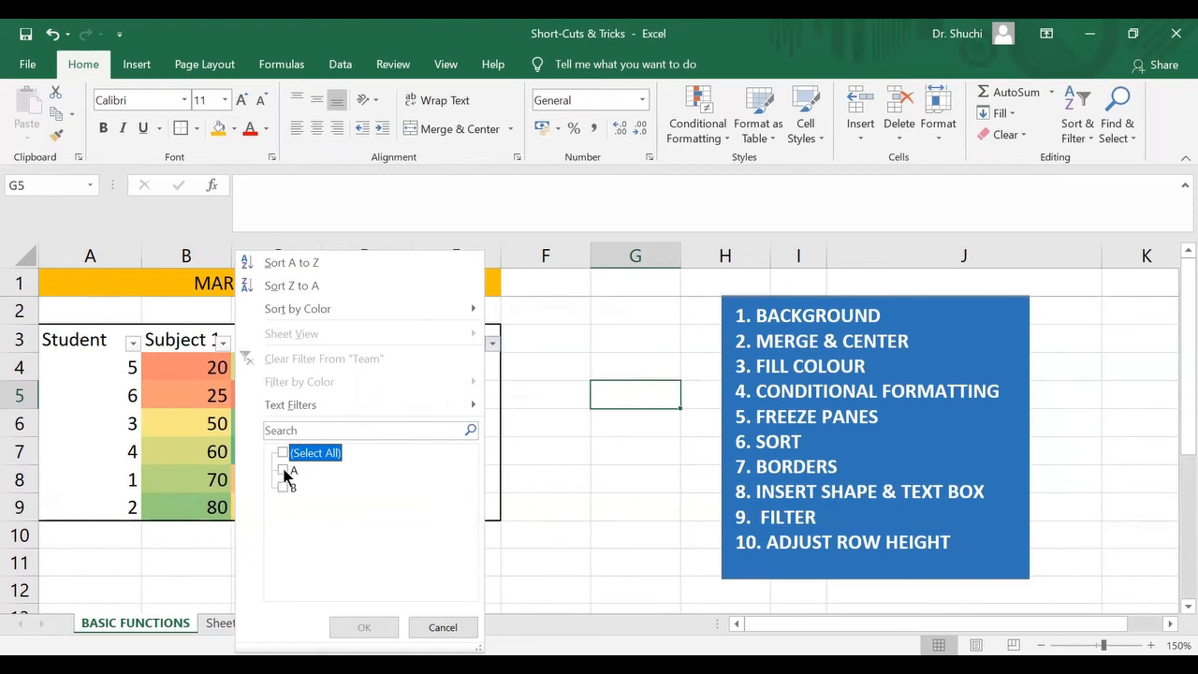
click(284, 471)
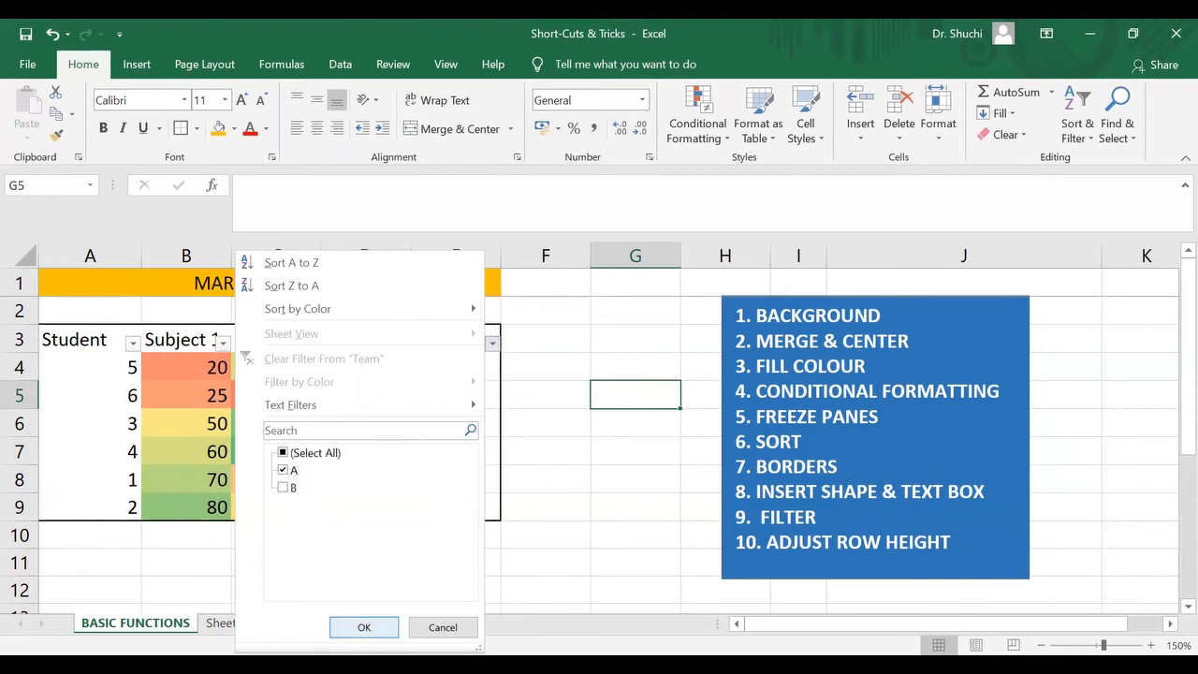
click(364, 628)
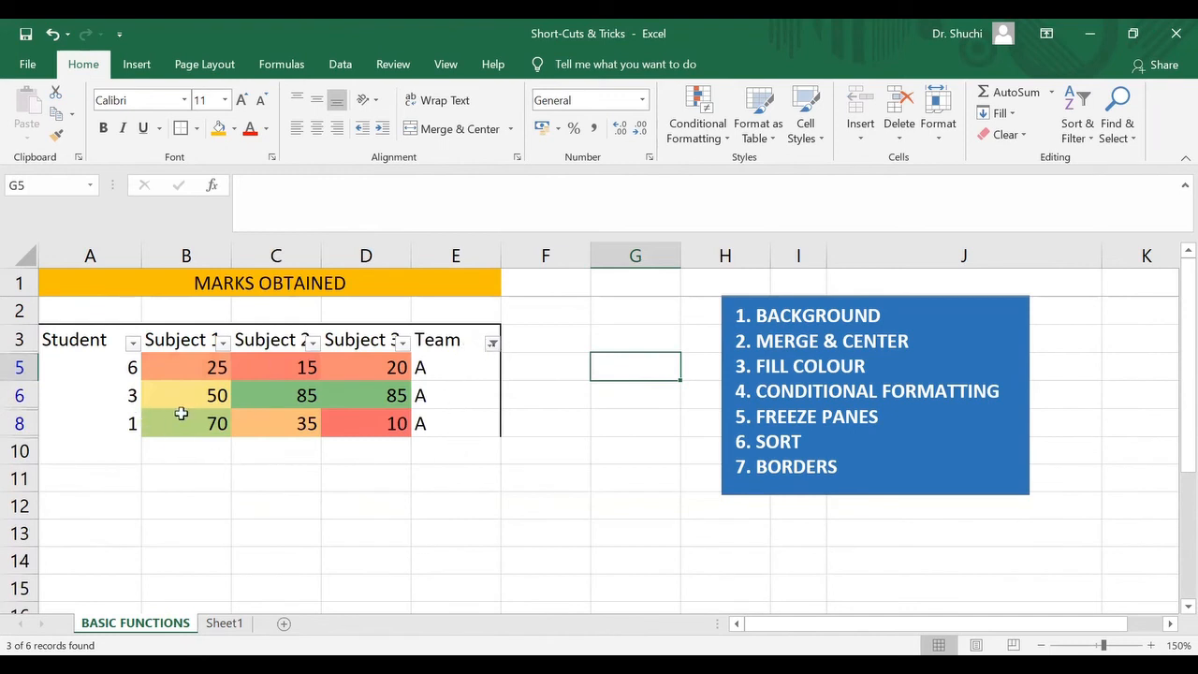
Change the Team column's filter to show only team B instead of team A.
click(493, 343)
click(283, 469)
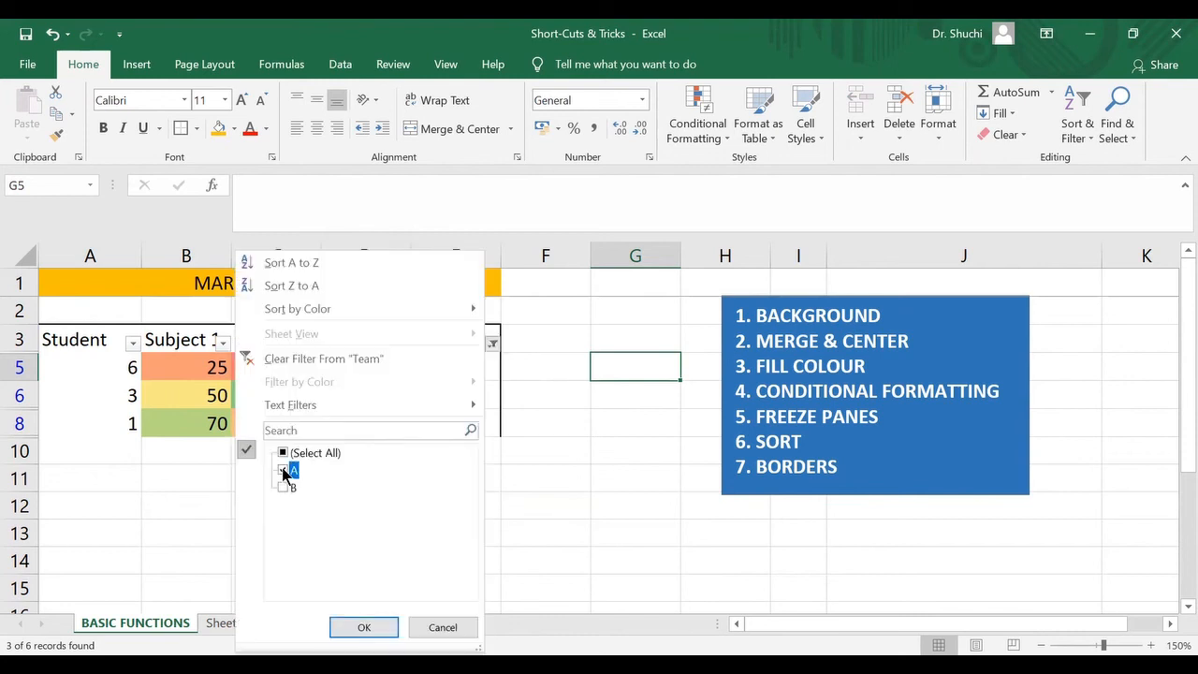
click(284, 471)
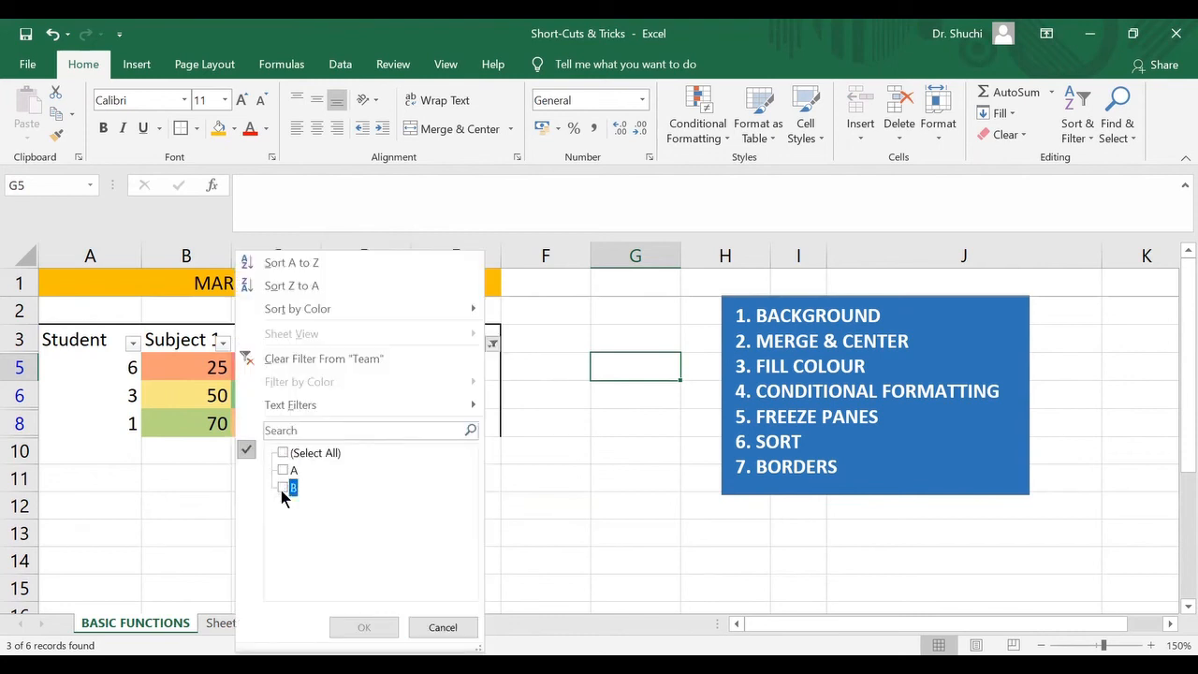
click(283, 488)
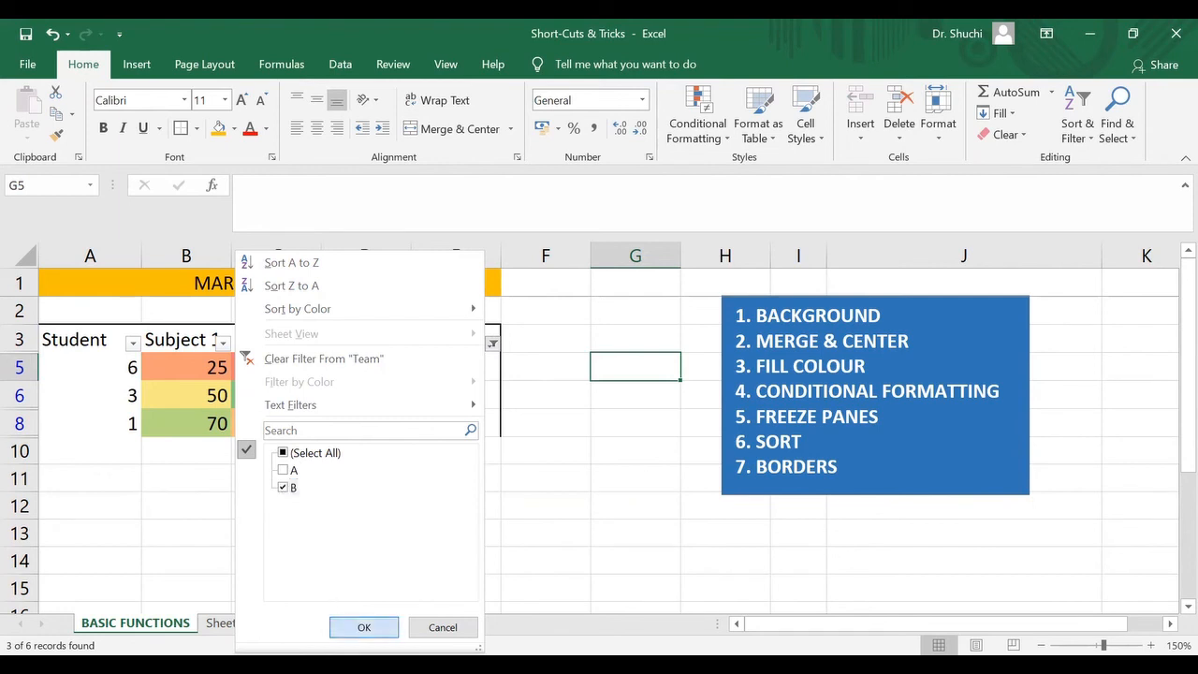
click(364, 627)
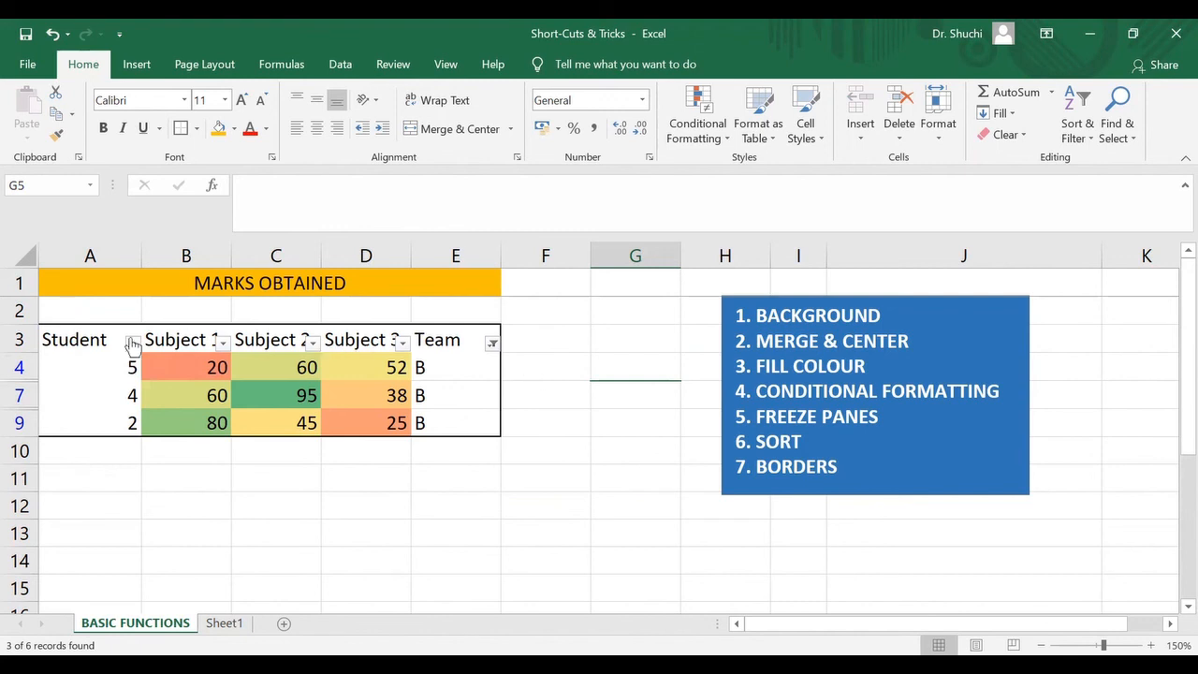
Remove the filters from the marks table's header row, A3:E3.
drag(69, 333, 448, 337)
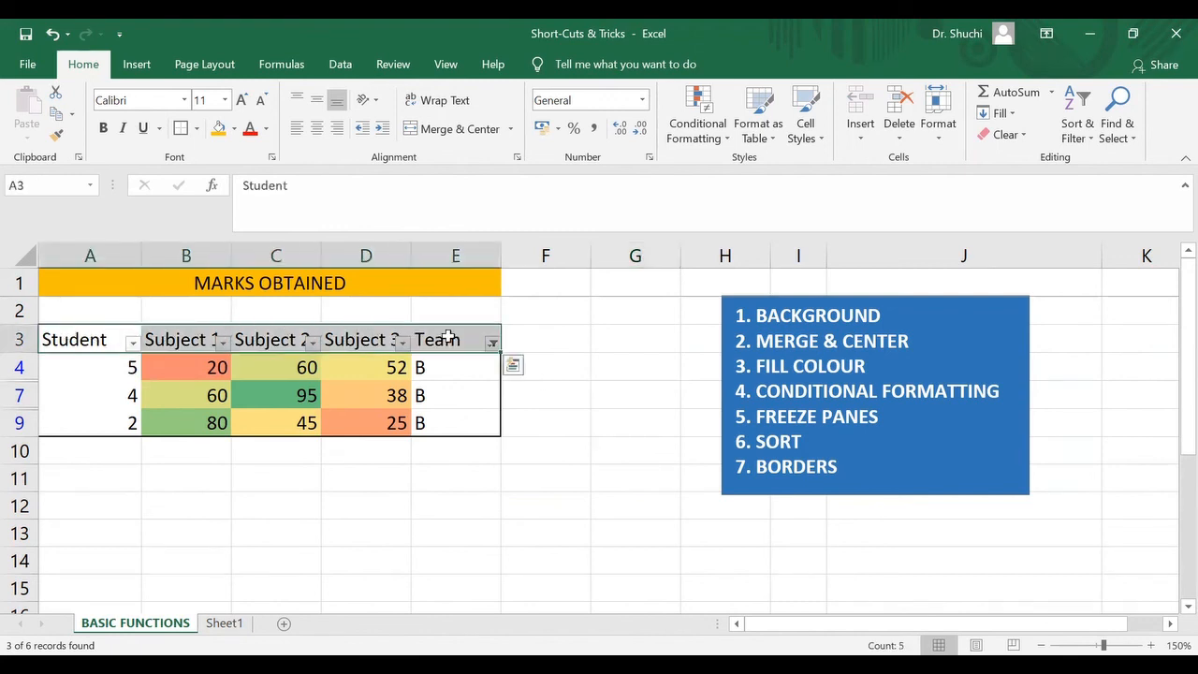
click(1095, 140)
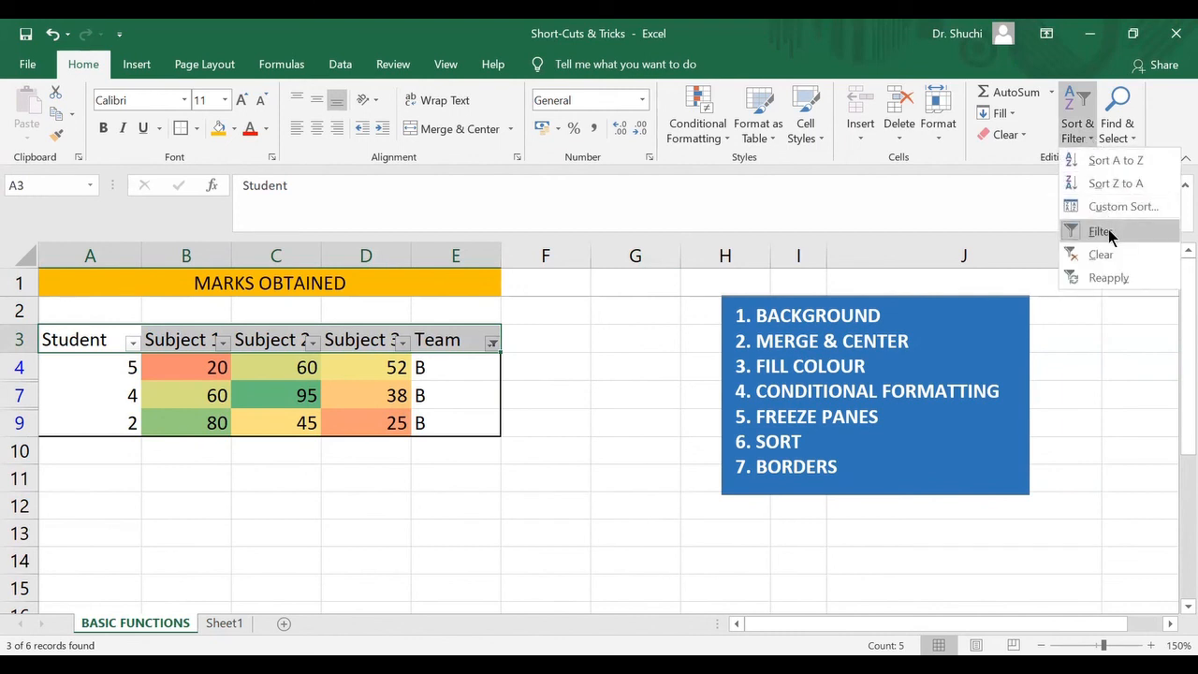
click(1103, 232)
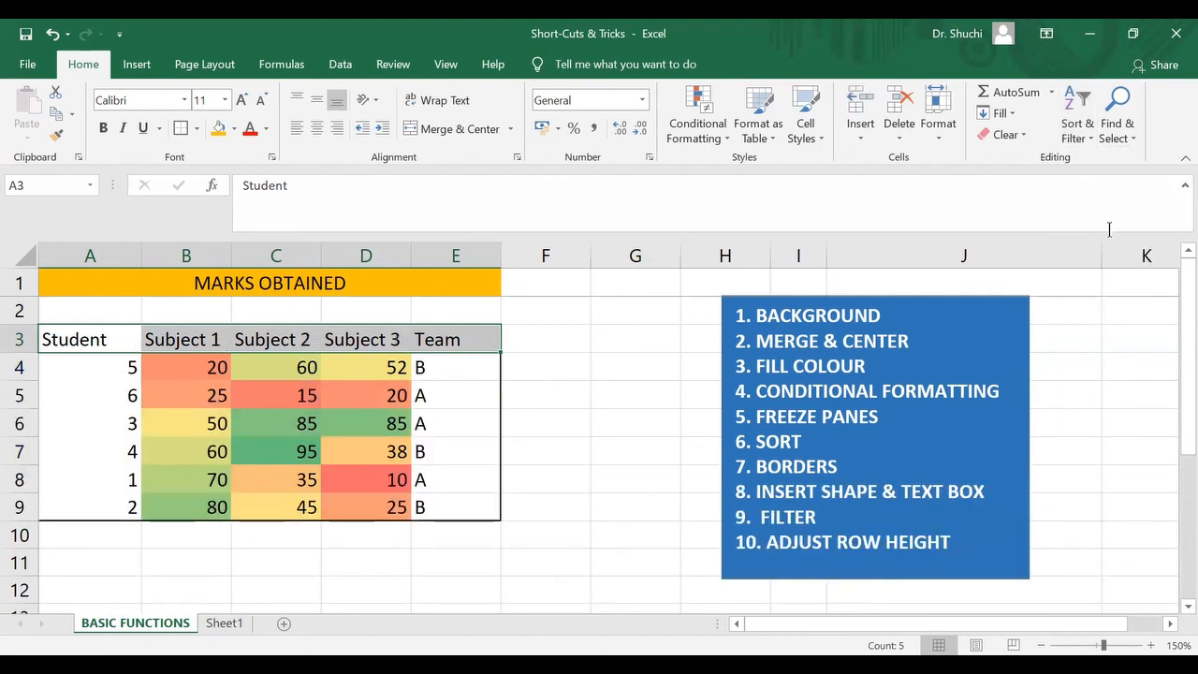
click(570, 453)
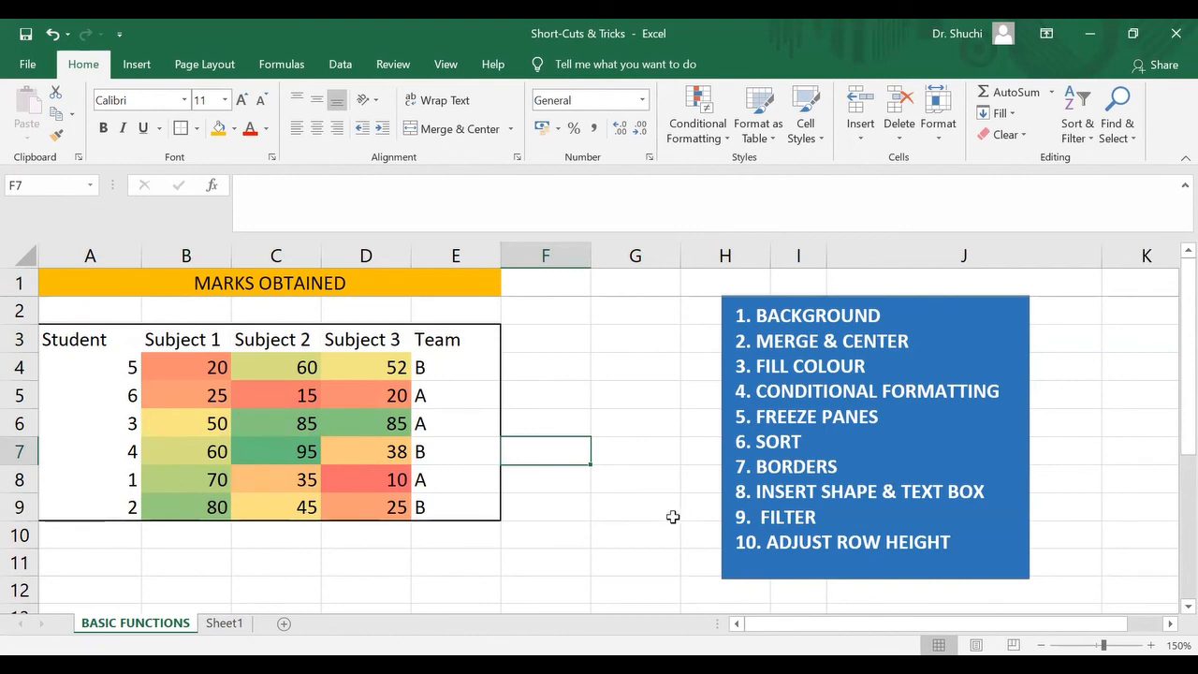
Set the height of row 11, below the marks table, to 8.
click(14, 561)
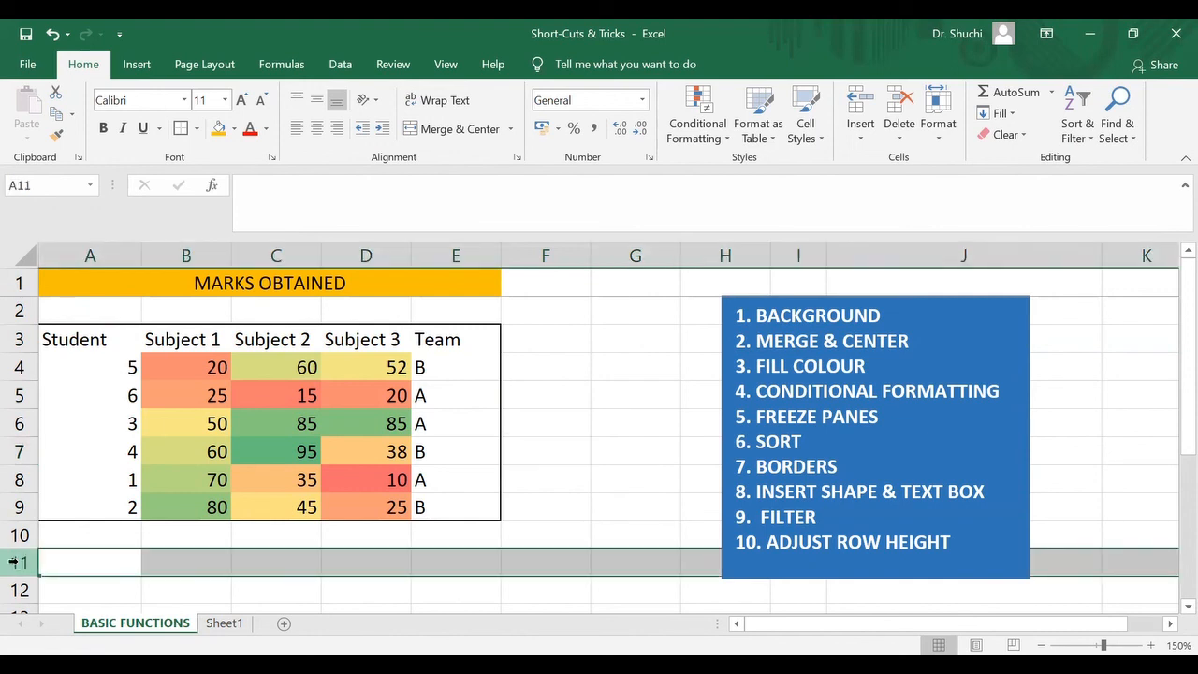
right_click(14, 561)
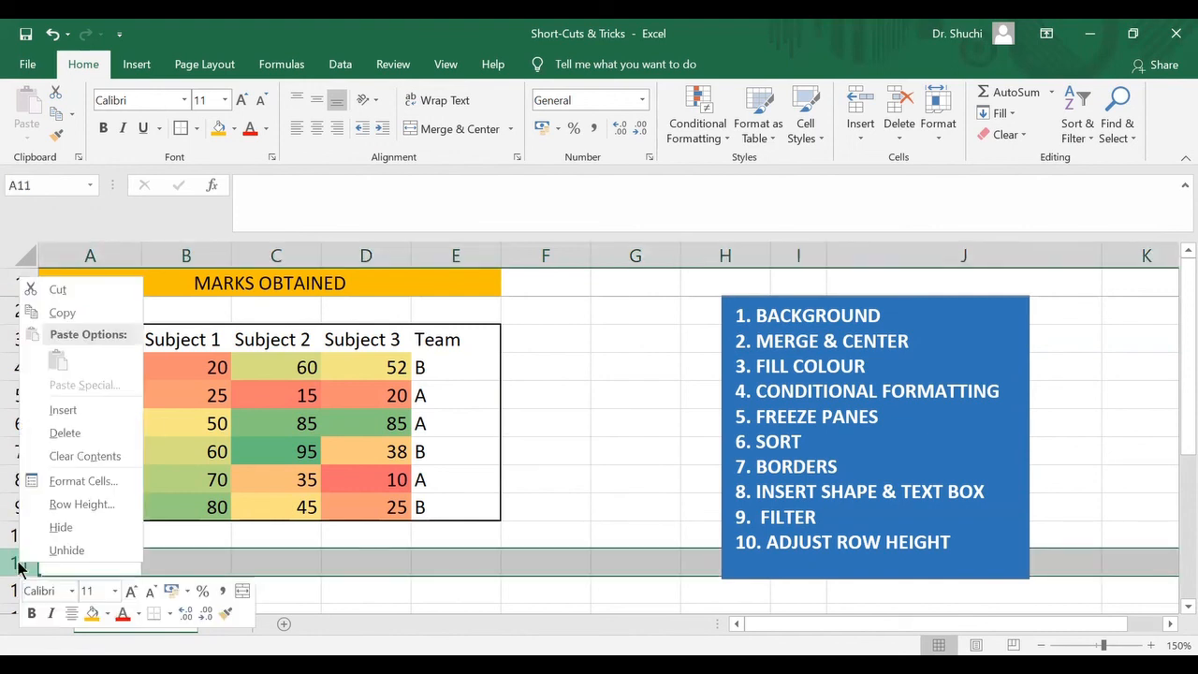
click(53, 505)
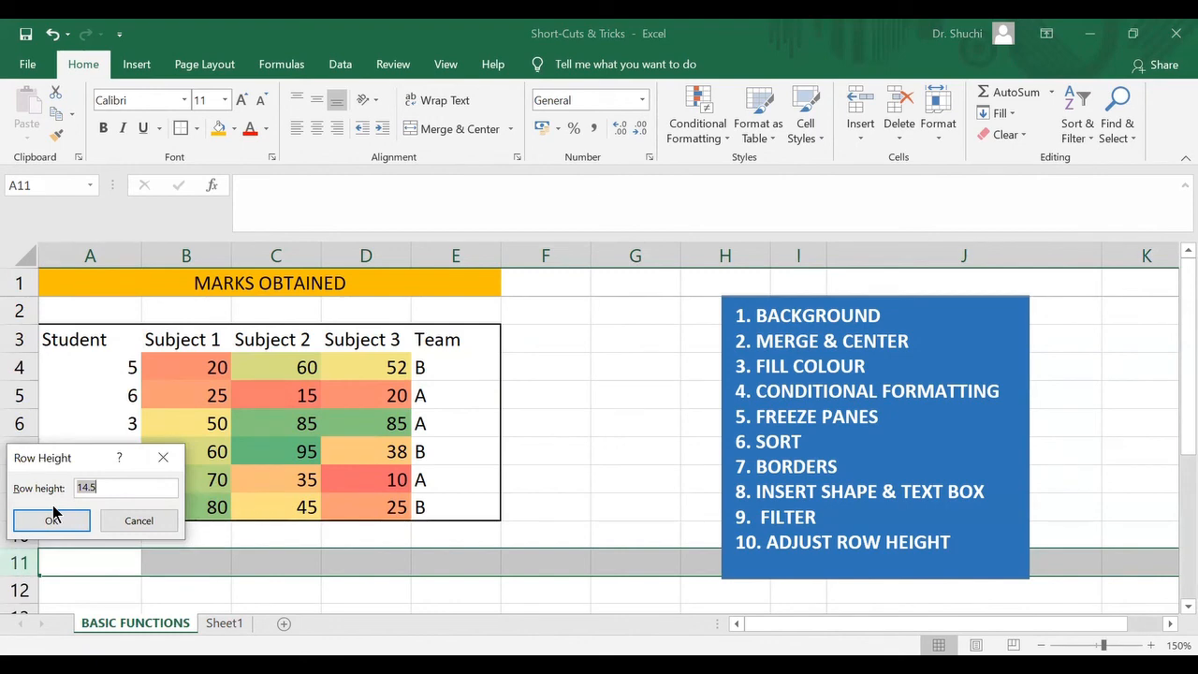
text(8)
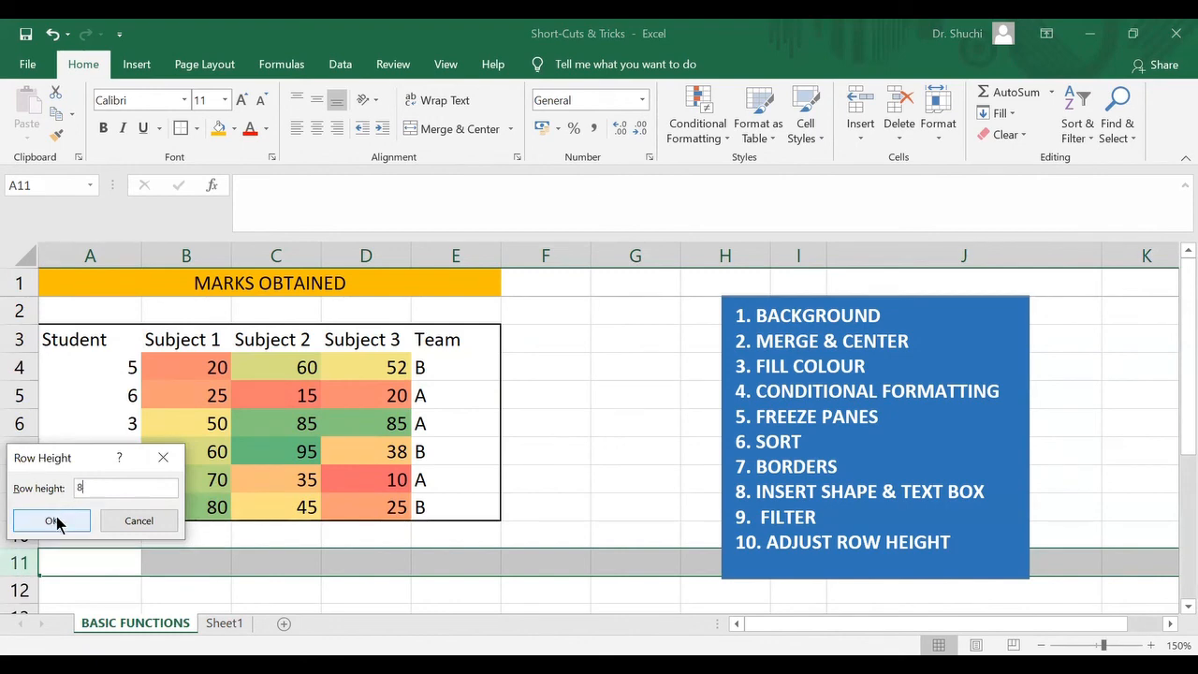
click(56, 522)
click(91, 587)
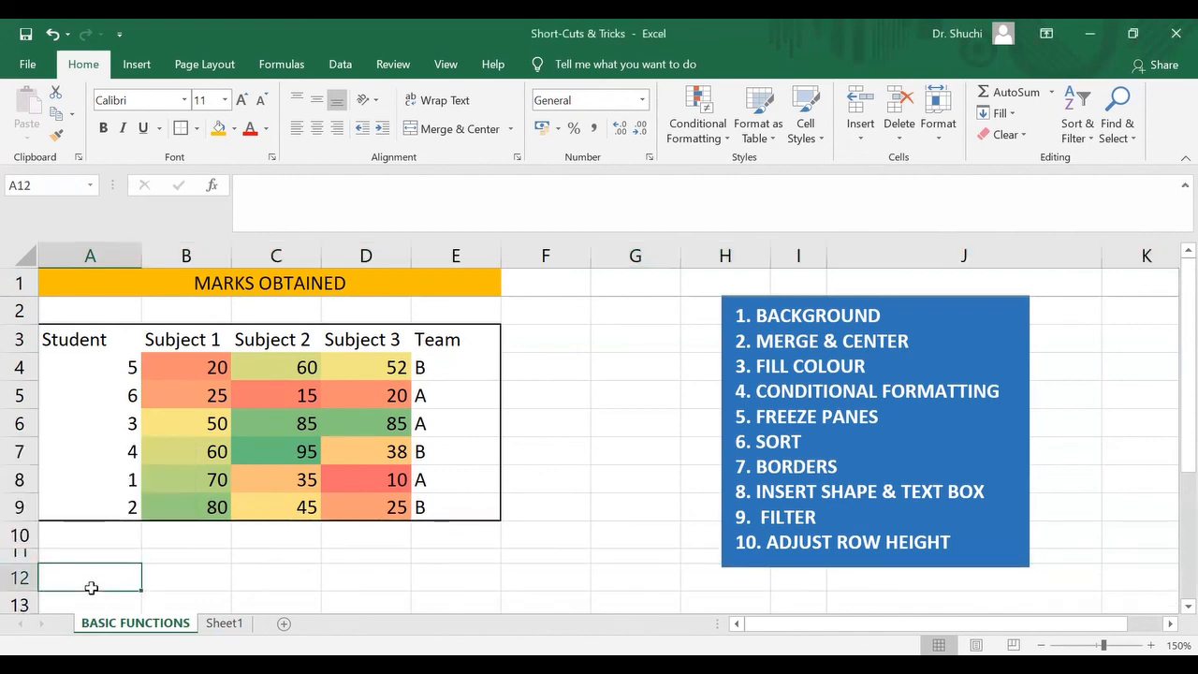
click(74, 555)
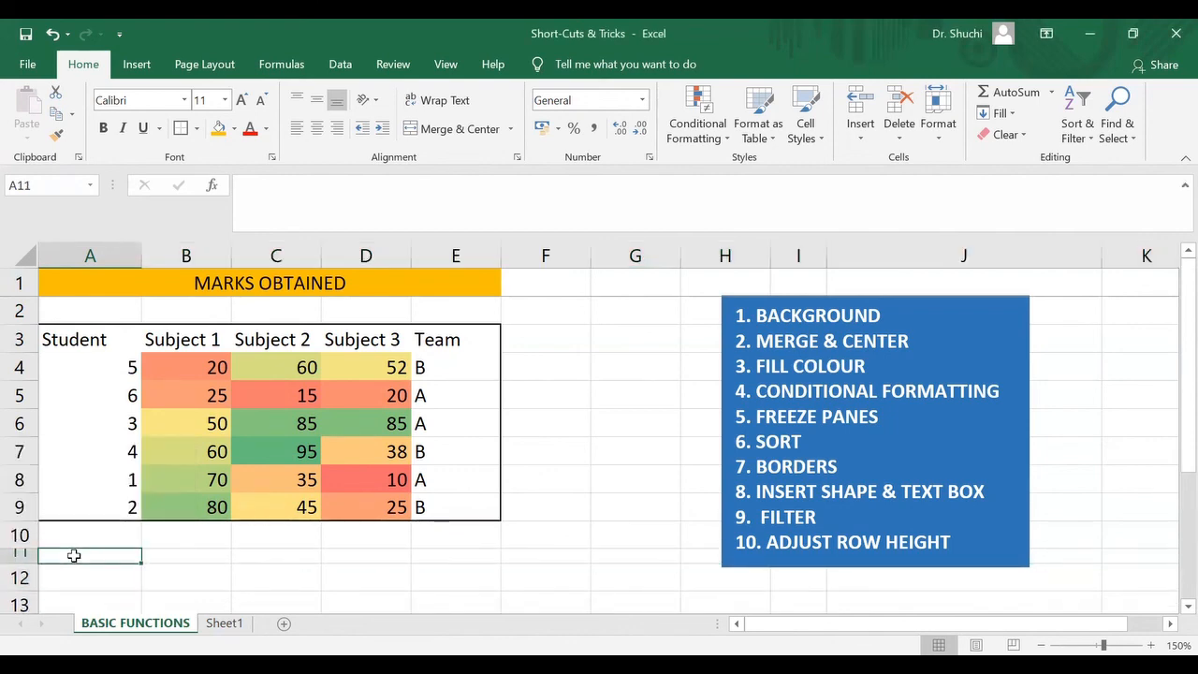
click(214, 595)
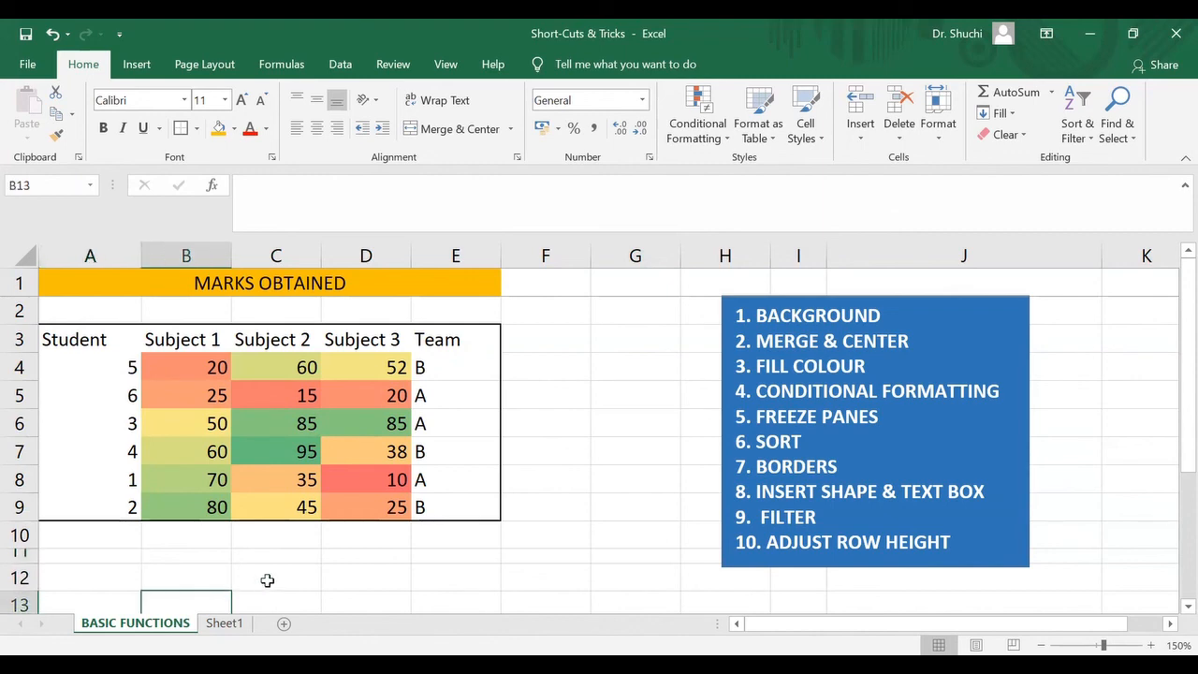